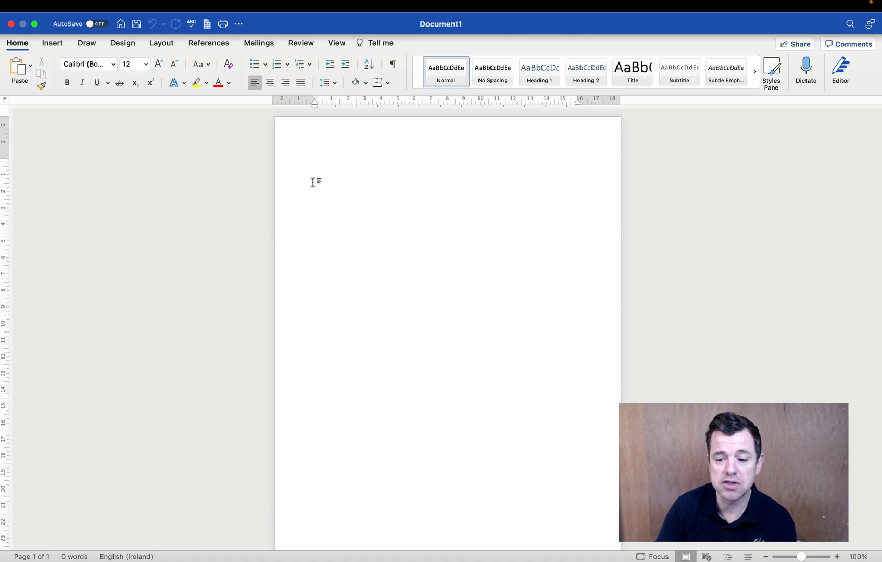
Zoom the blank page view in to 130%.
click(837, 557)
click(837, 556)
click(838, 557)
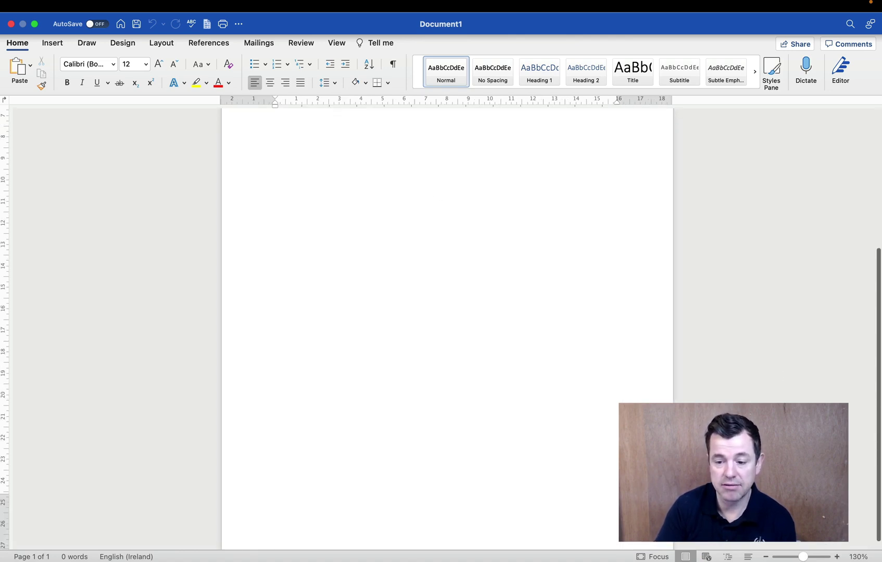
scroll(448, 313, up, 8)
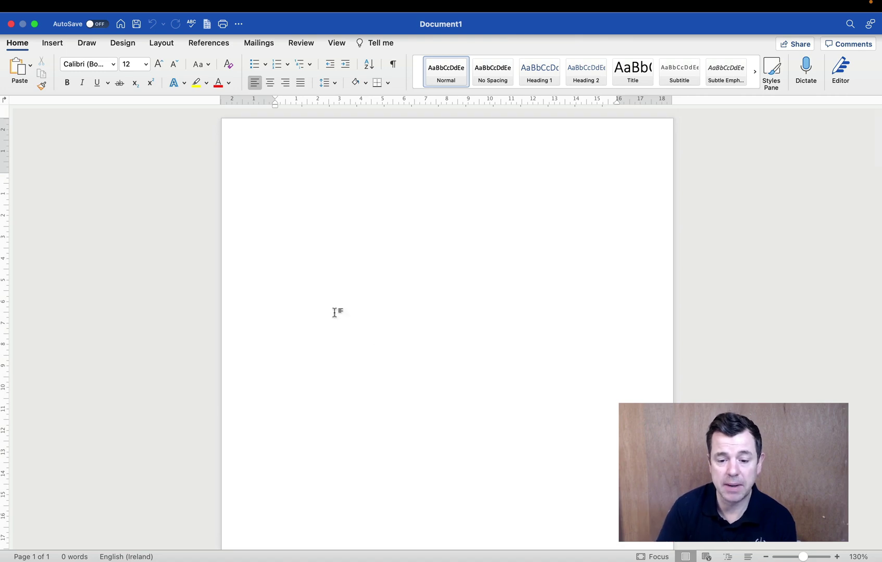
scroll(317, 199, down, 1)
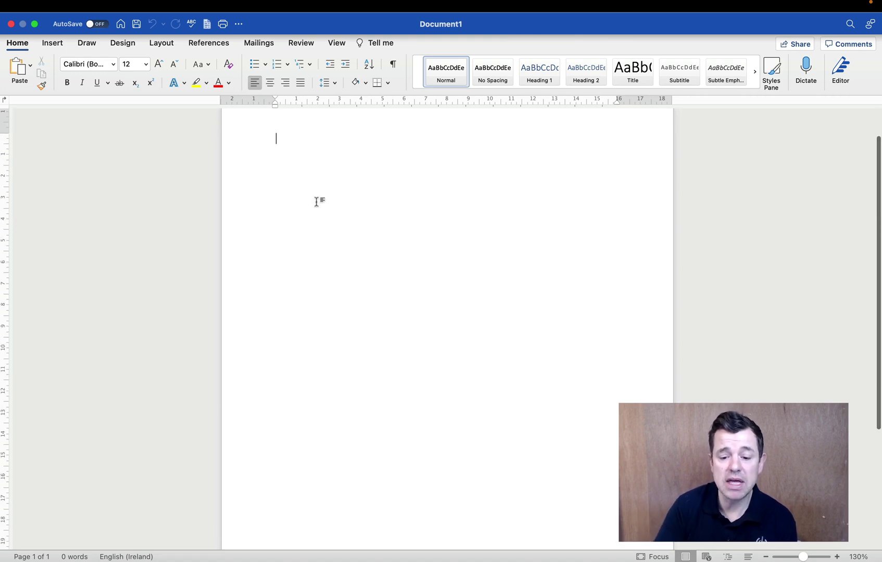
scroll(317, 201, up, 1)
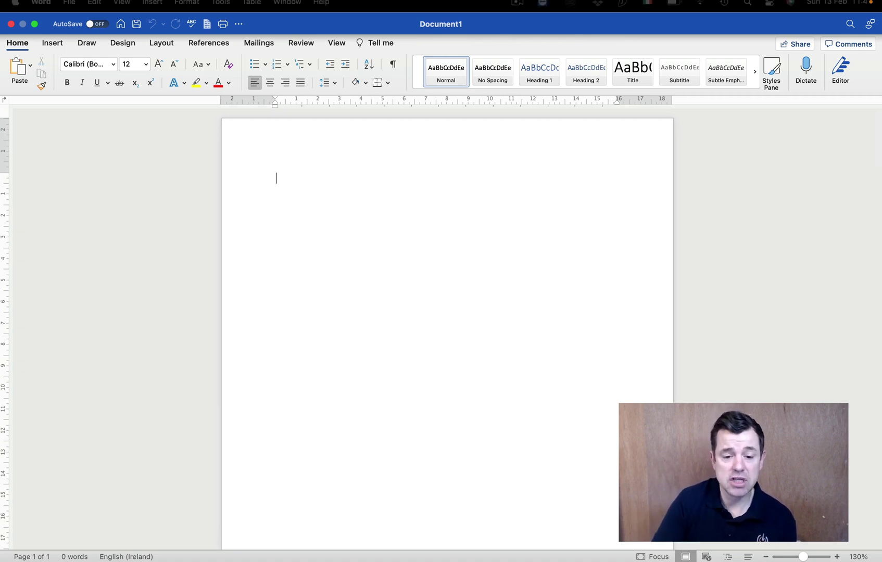
Switch the page orientation to Landscape, then back to Portrait.
click(163, 46)
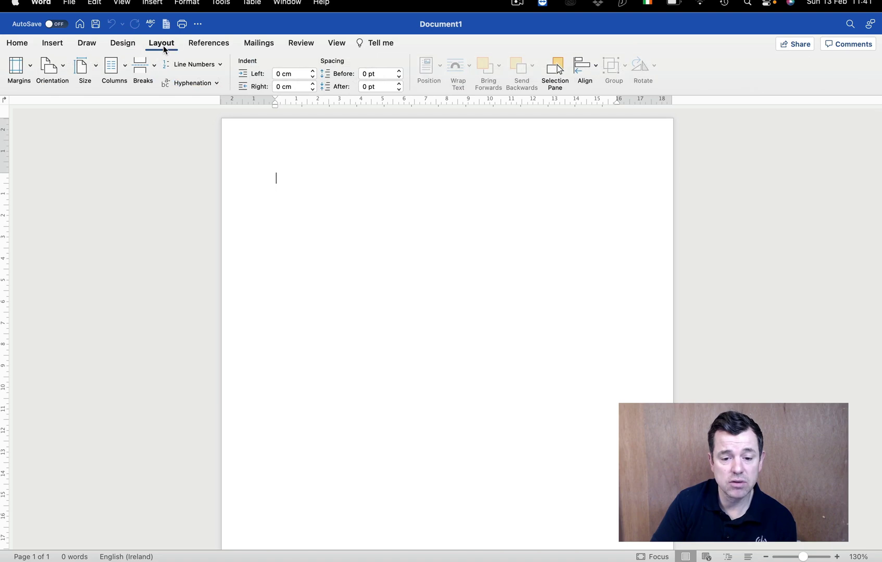
click(60, 77)
click(76, 123)
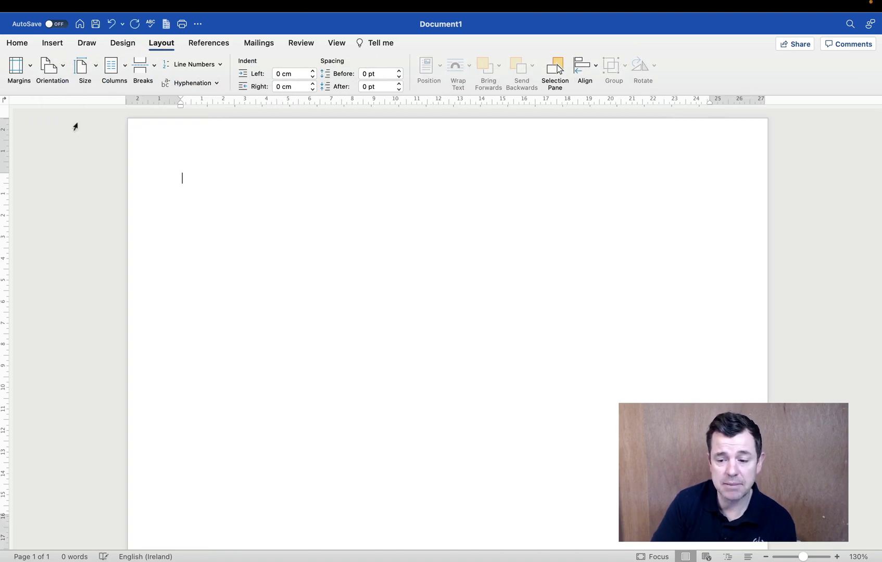
click(55, 76)
click(66, 92)
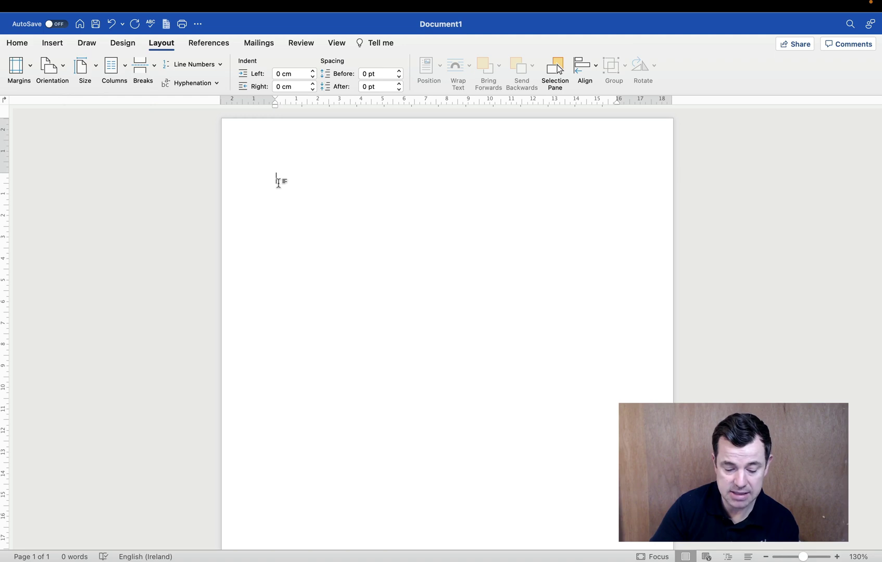
Generate six sample paragraphs with =rand(6).
text(=)
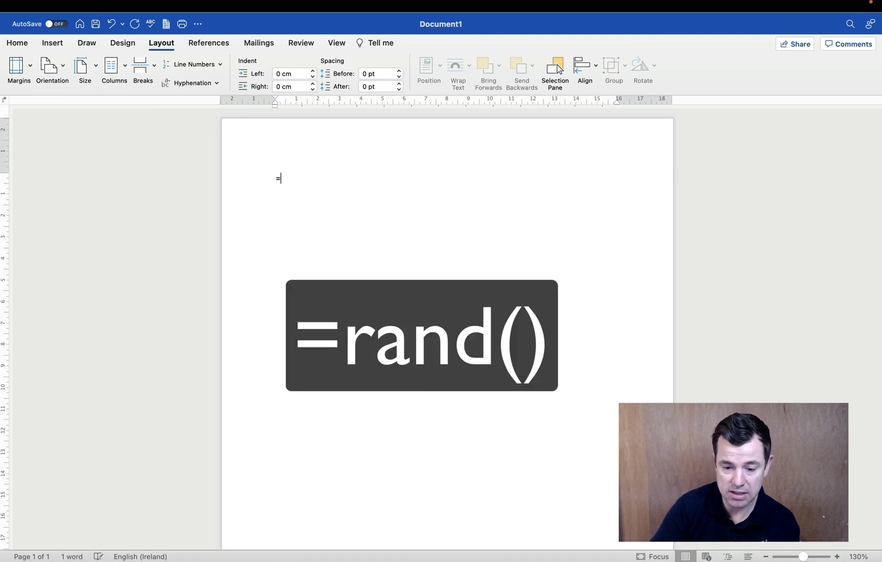
text(rand)
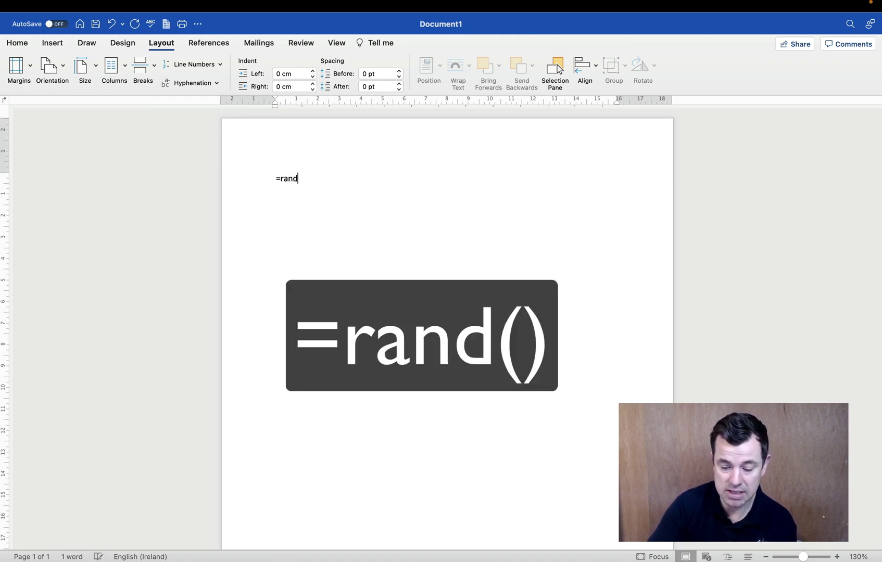
text(())
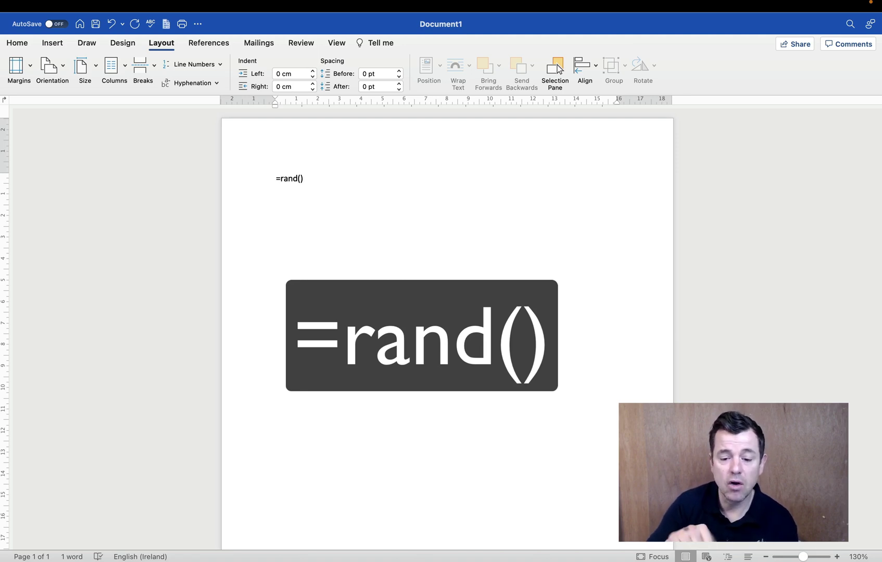
click(301, 178)
text(6)
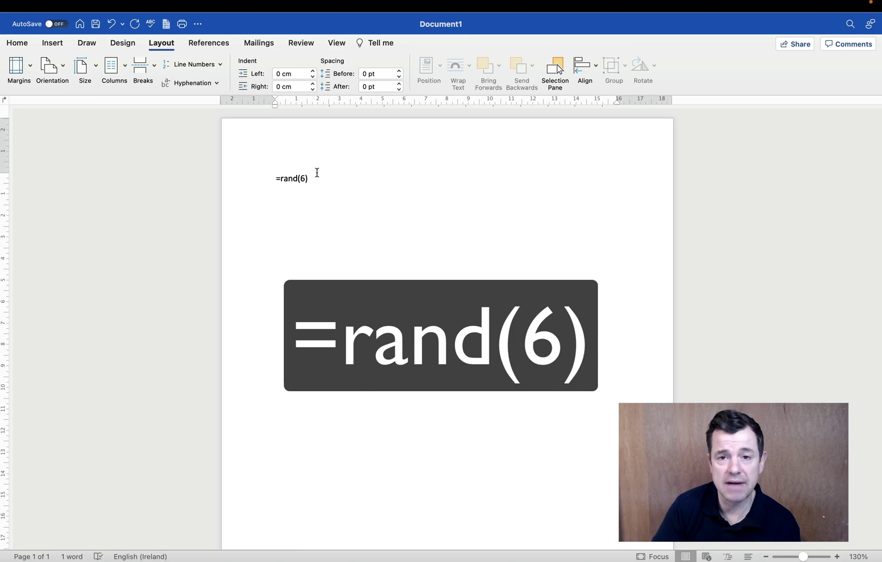
key(Return)
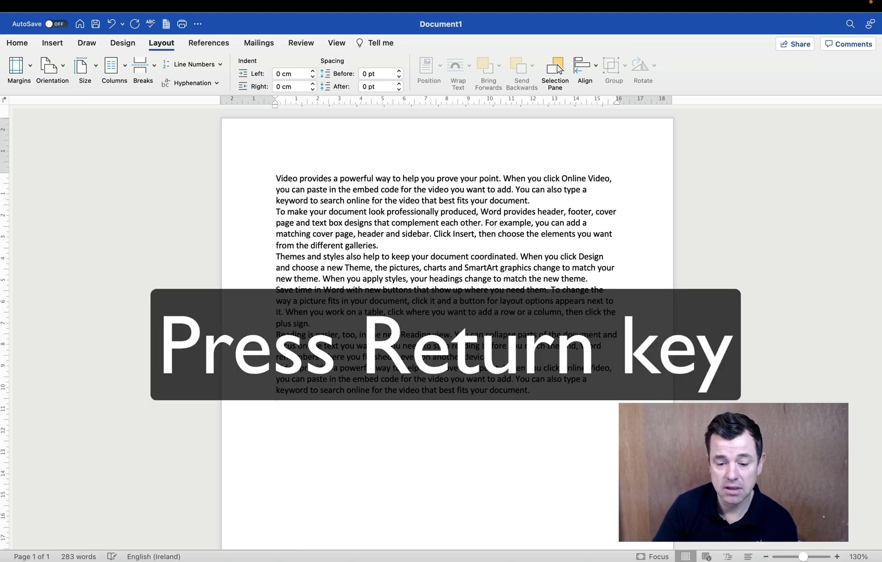
Undo the expansion and regenerate the text as twelve paragraphs with =rand(12).
double_click(333, 201)
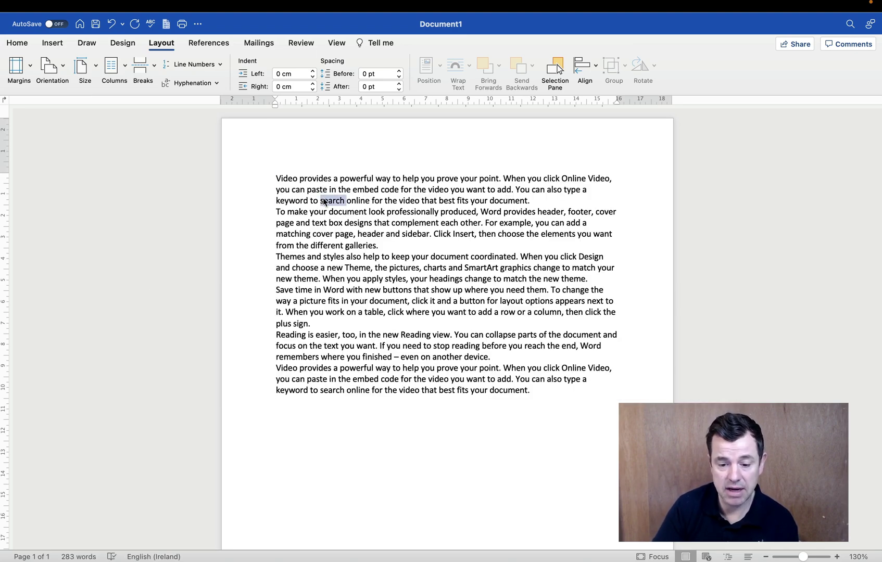
click(112, 24)
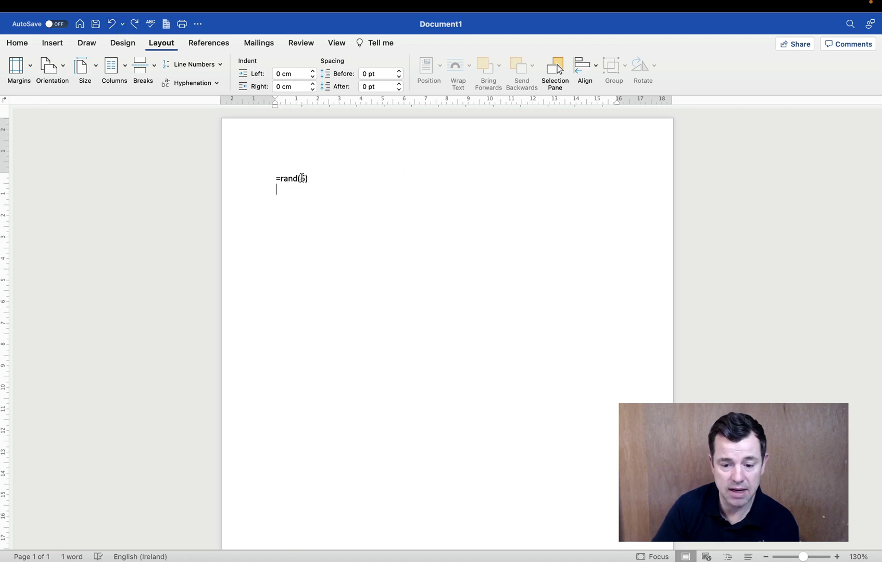
drag(311, 180, 306, 180)
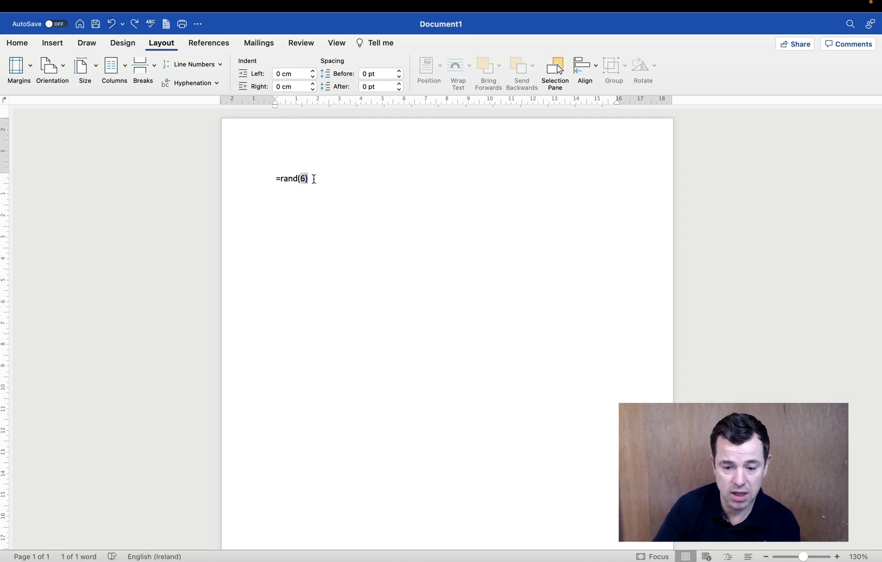
key(BackSpace)
text(12)
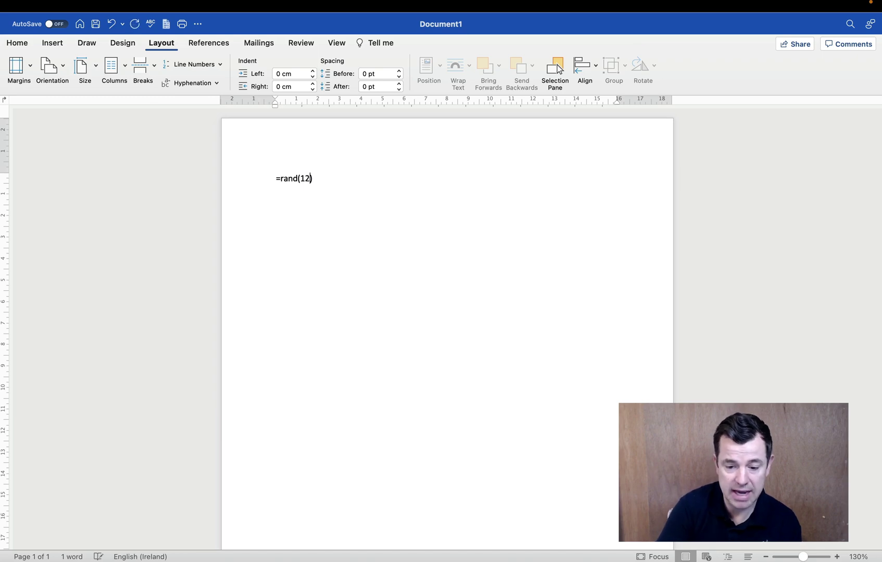
key(Return)
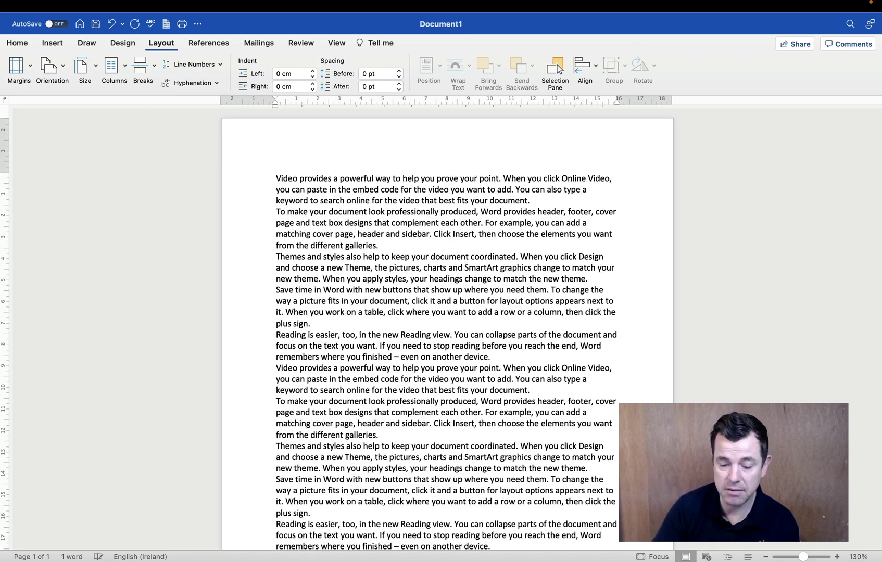
Add empty lines after the 'galleries.' and 'plus sign.' paragraphs.
scroll(558, 70, up, 15)
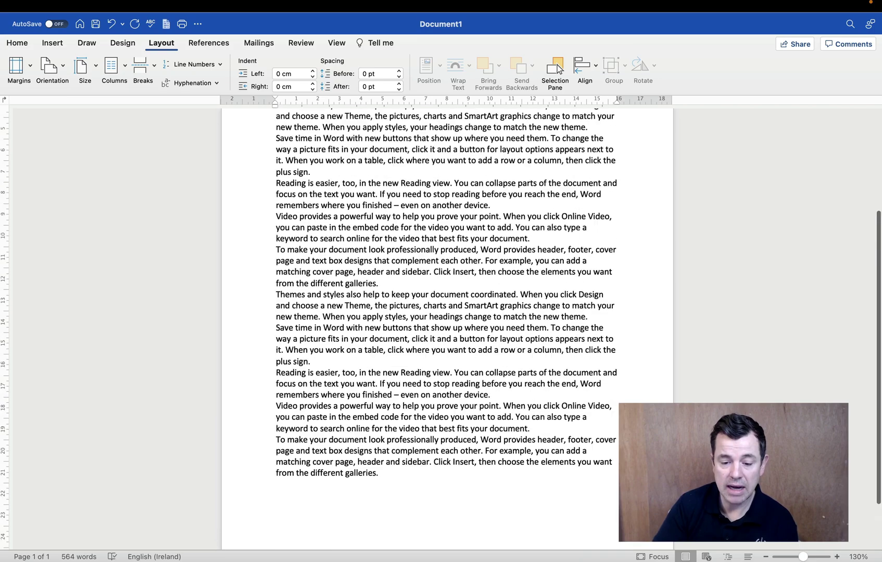
scroll(389, 155, down, 5)
scroll(389, 155, up, 5)
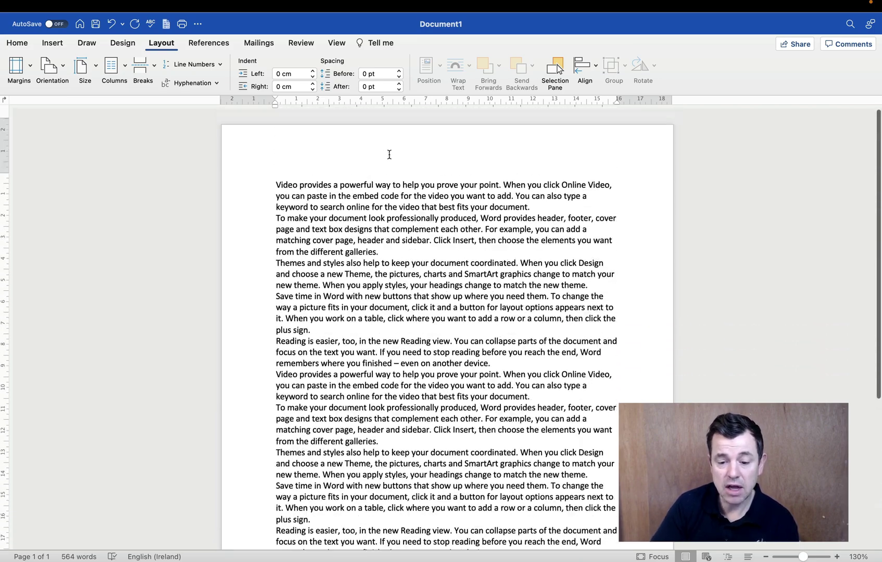
click(379, 245)
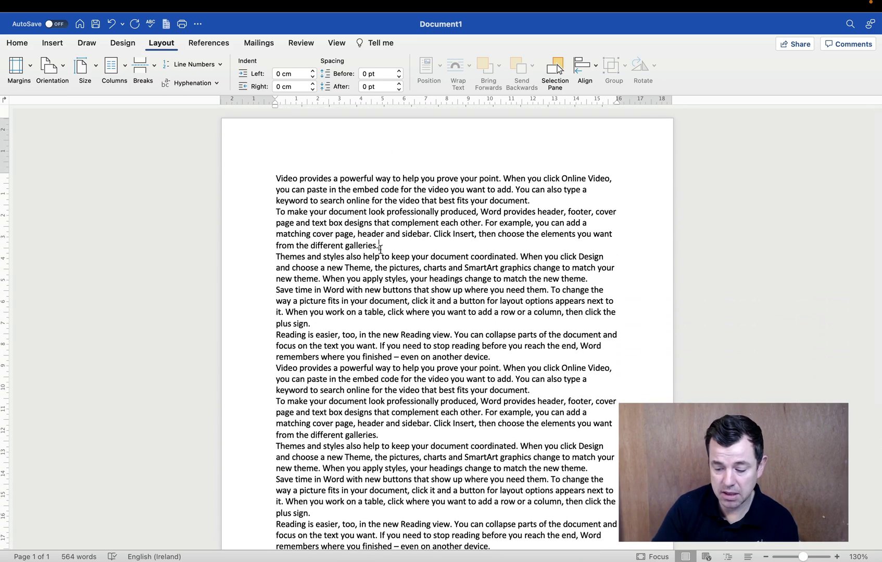
key(Return)
click(376, 334)
key(Return)
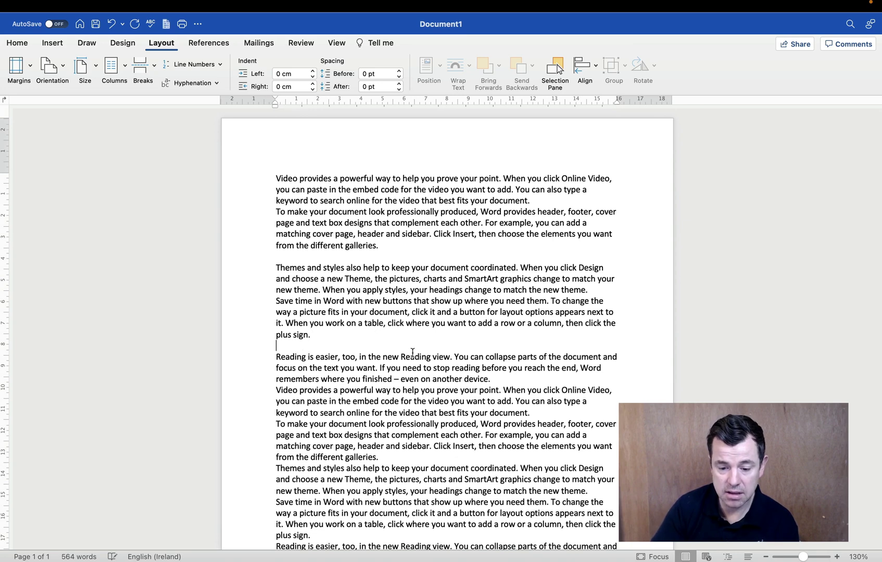
Add an empty line after the Reading paragraph, reverting an accidental paragraph split.
click(500, 390)
key(Return)
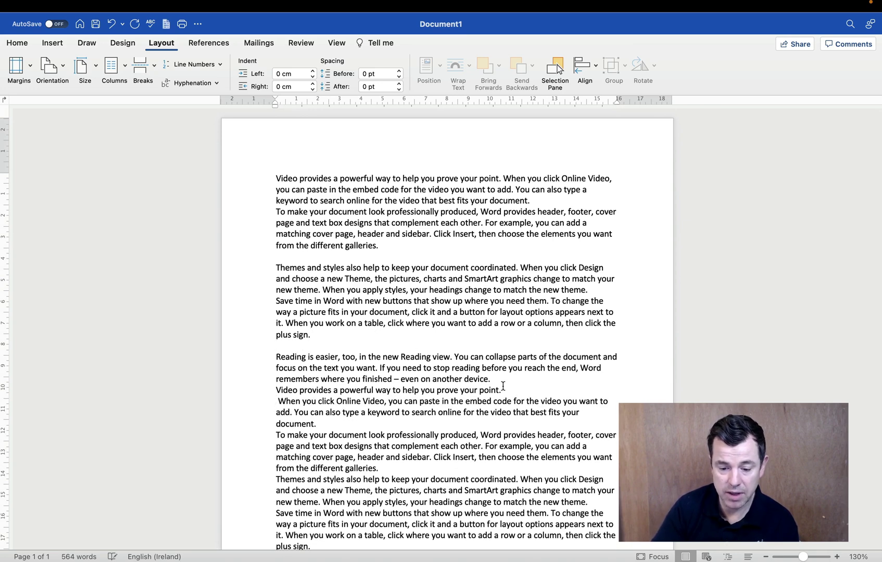
key(BackSpace)
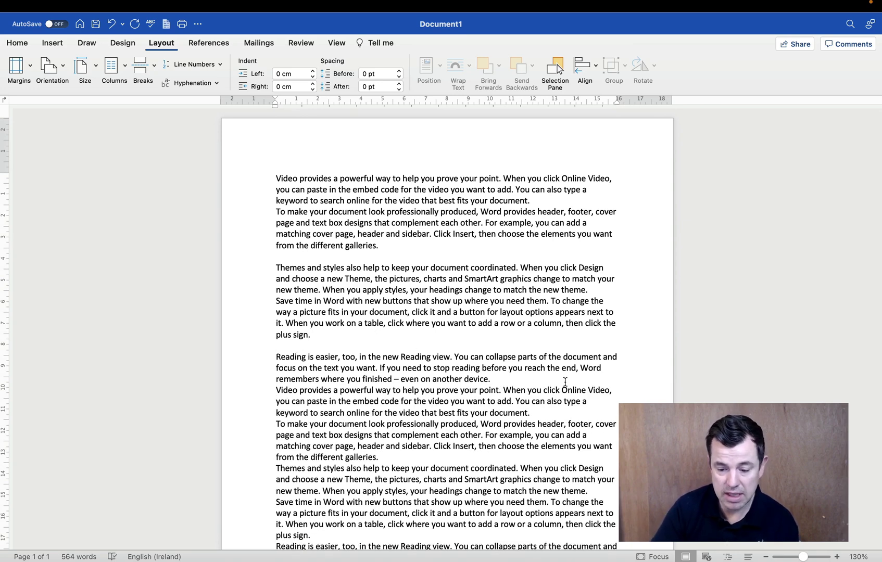
click(508, 383)
key(Return)
scroll(508, 383, down, 5)
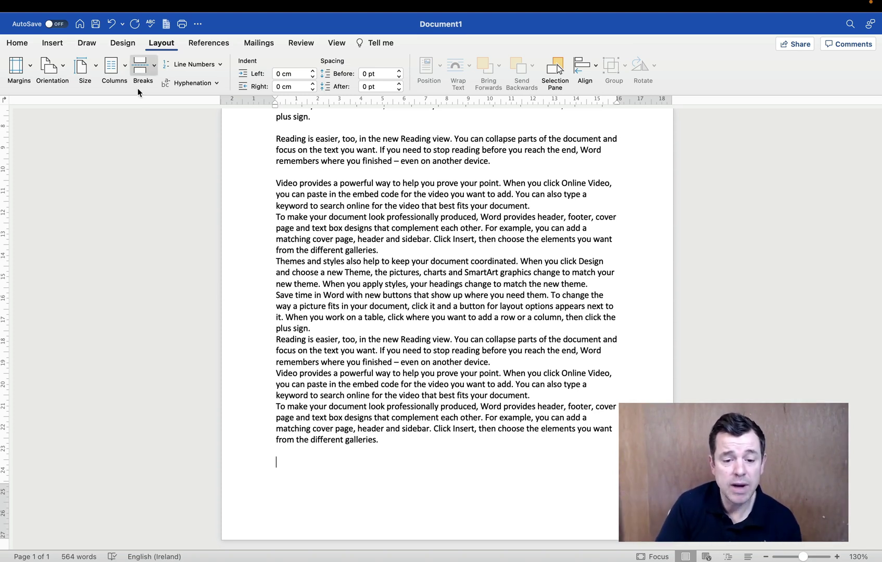
Insert a 10 by 7 table at the end of the document.
click(57, 43)
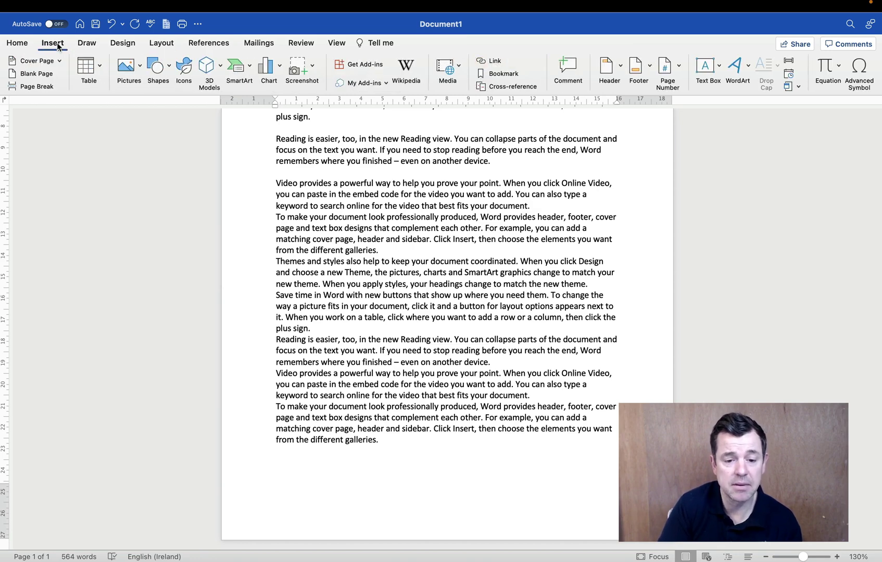
click(93, 66)
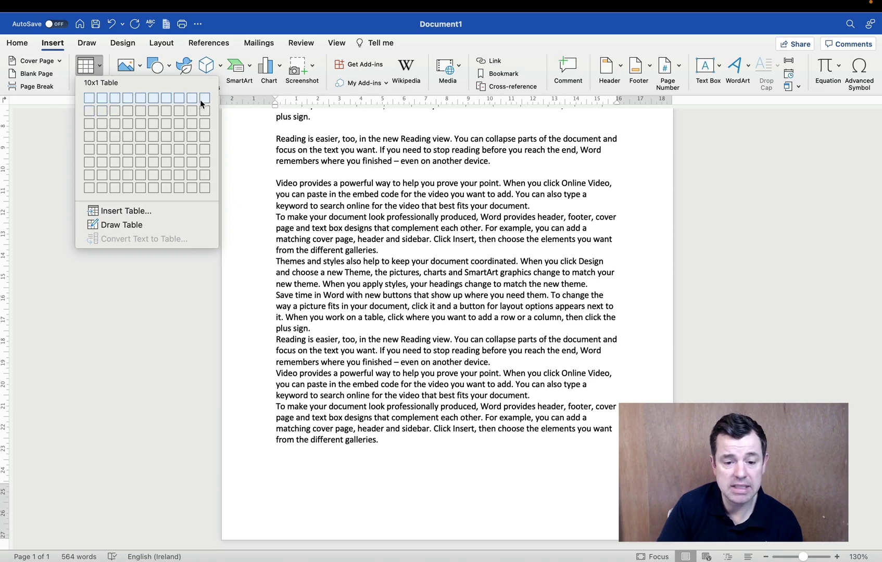
click(203, 178)
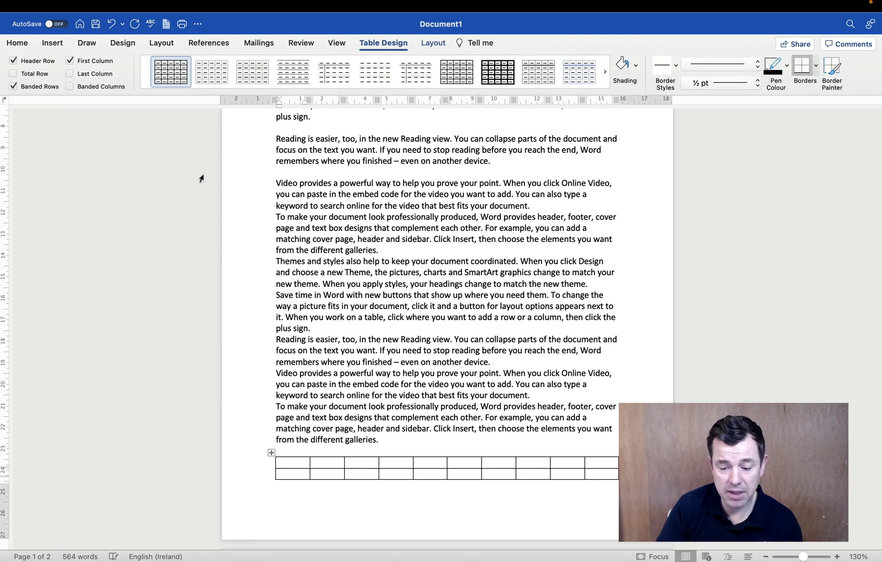
Add a blank line above the table to push it onto page 2.
scroll(201, 178, down, 5)
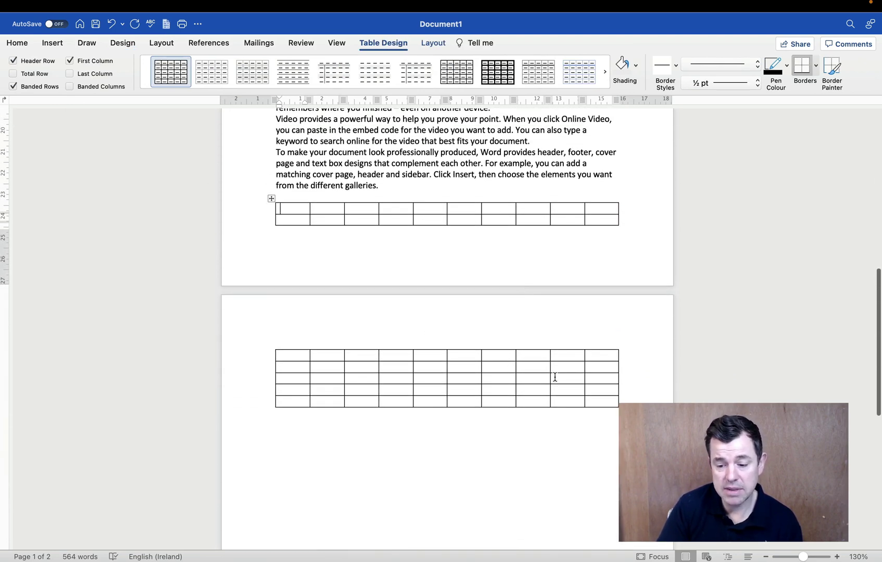
click(391, 193)
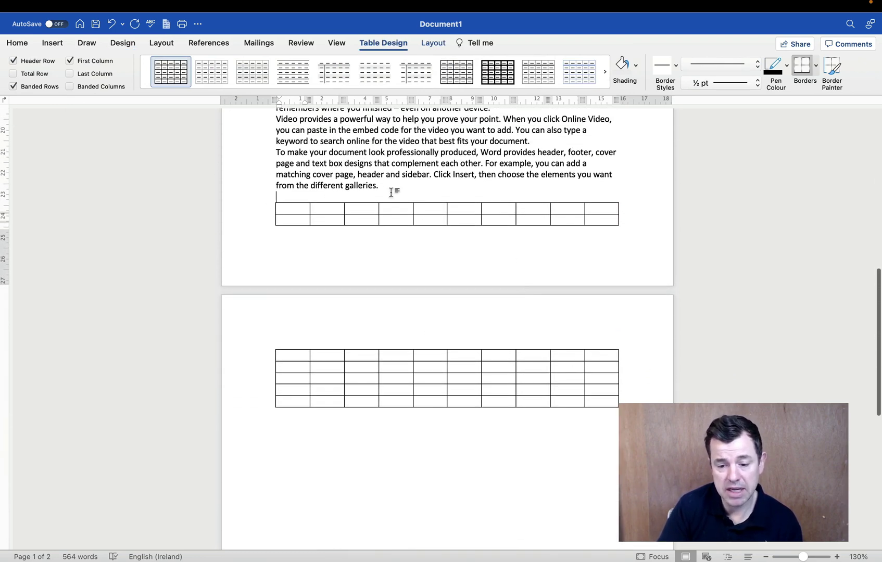
key(Return)
key(Return)
key(Return)
key(Return)
key(Return)
key(Return)
key(Return)
key(Return)
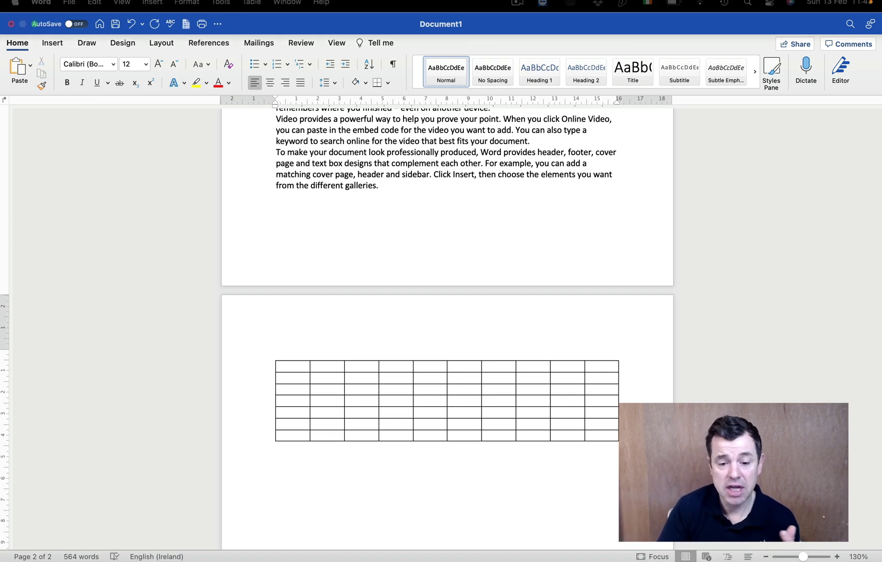
Switch the page orientation to Landscape, then back to Portrait.
click(159, 42)
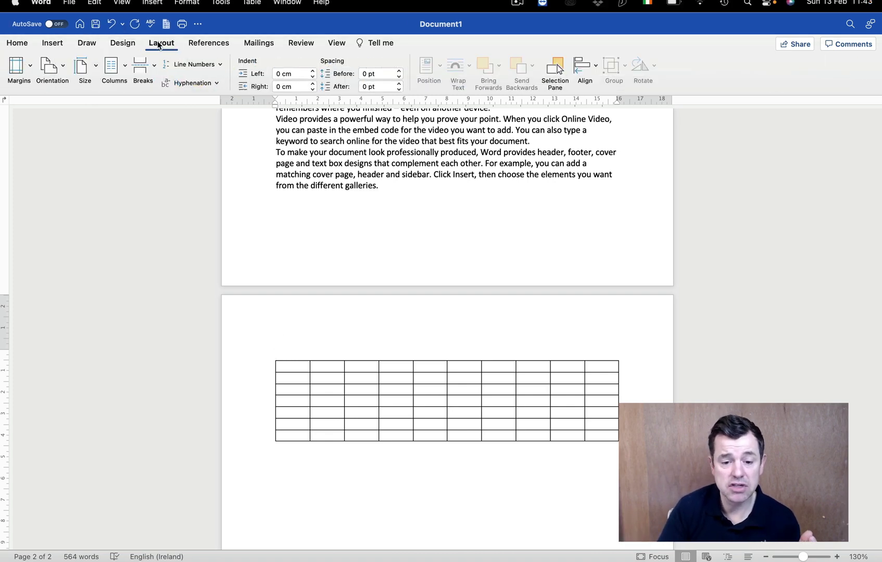
click(51, 71)
click(62, 113)
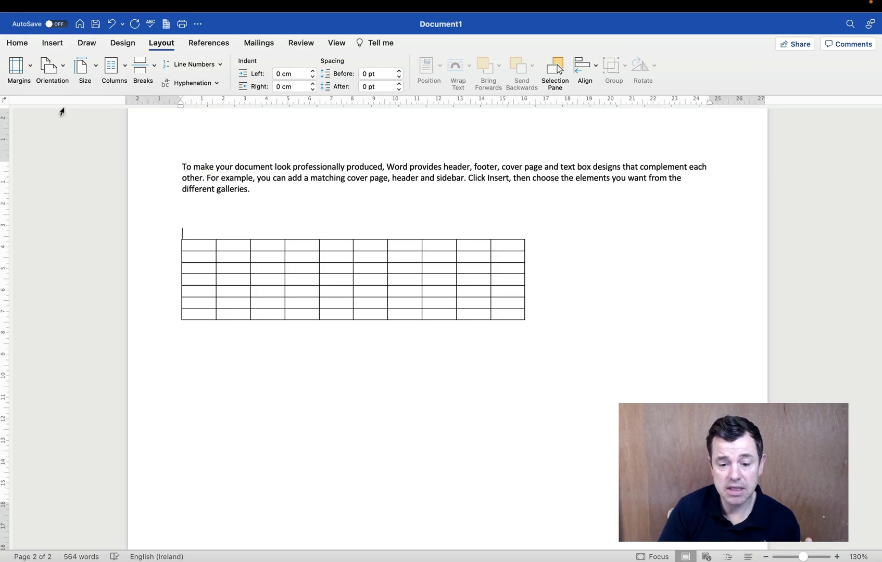
scroll(211, 191, up, 10)
scroll(211, 191, down, 10)
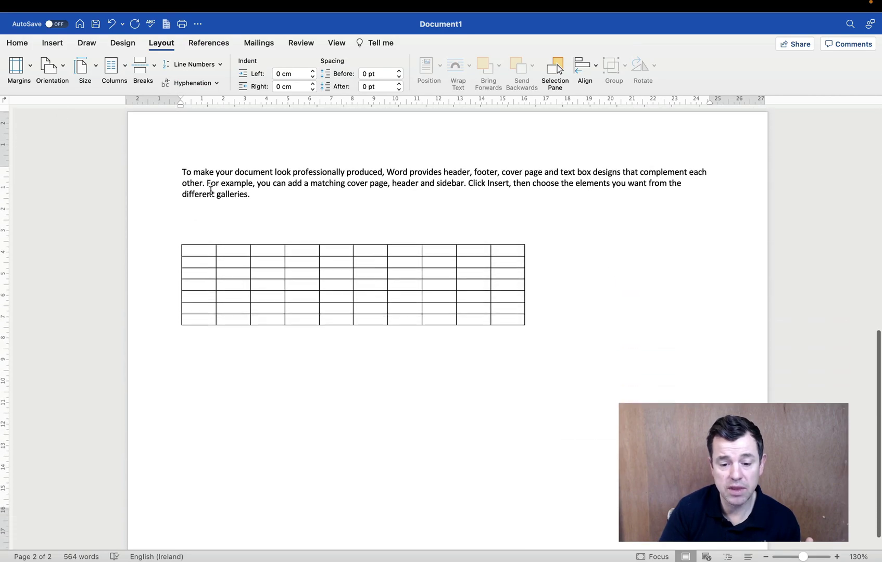
scroll(210, 190, up, 2)
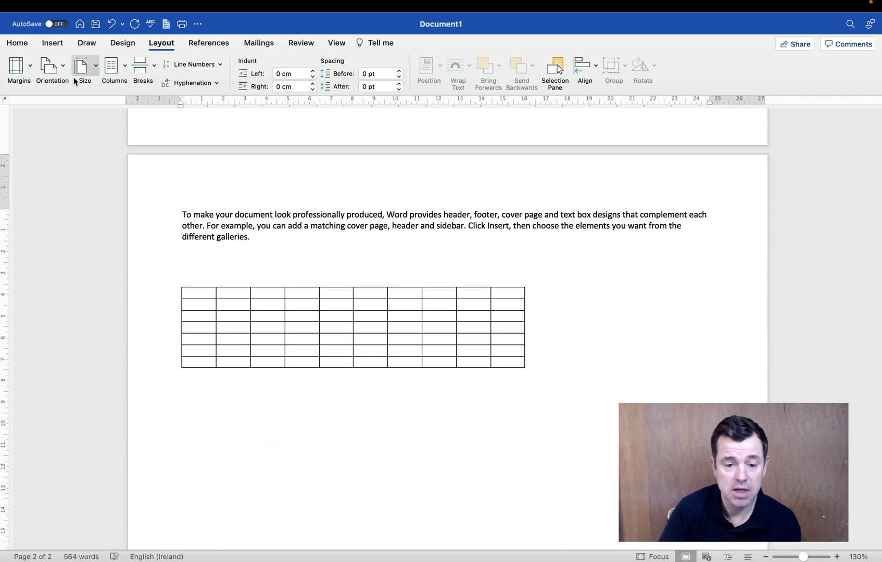
click(54, 73)
click(69, 92)
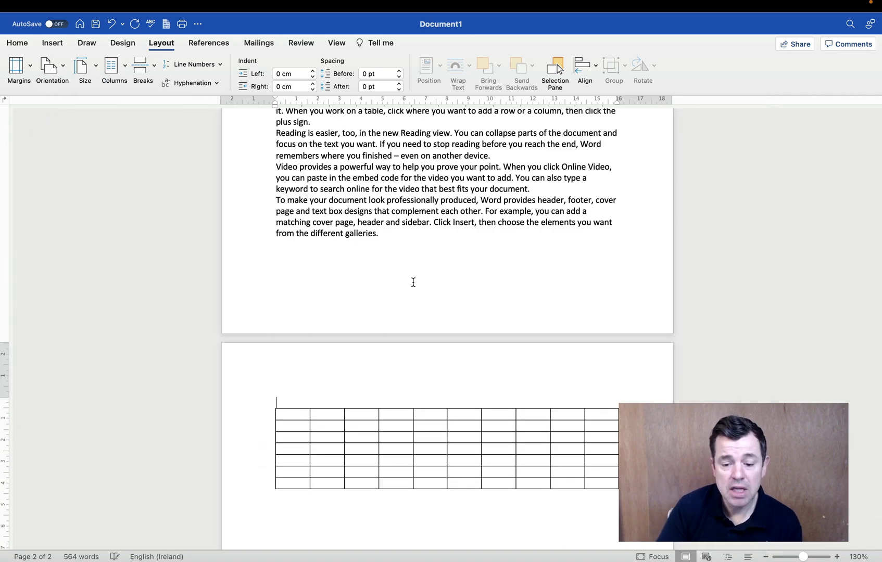
Undo several changes to remove the table, then redo one step.
click(402, 241)
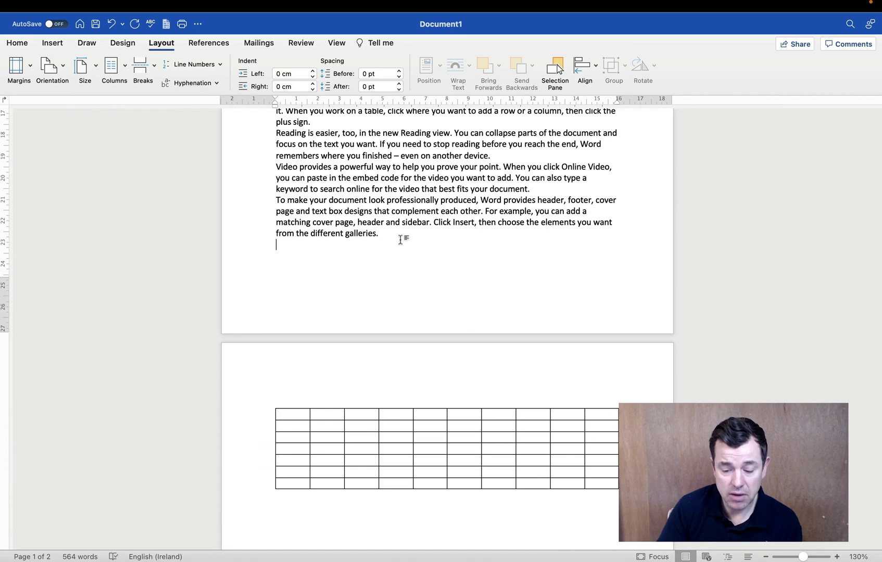
click(114, 26)
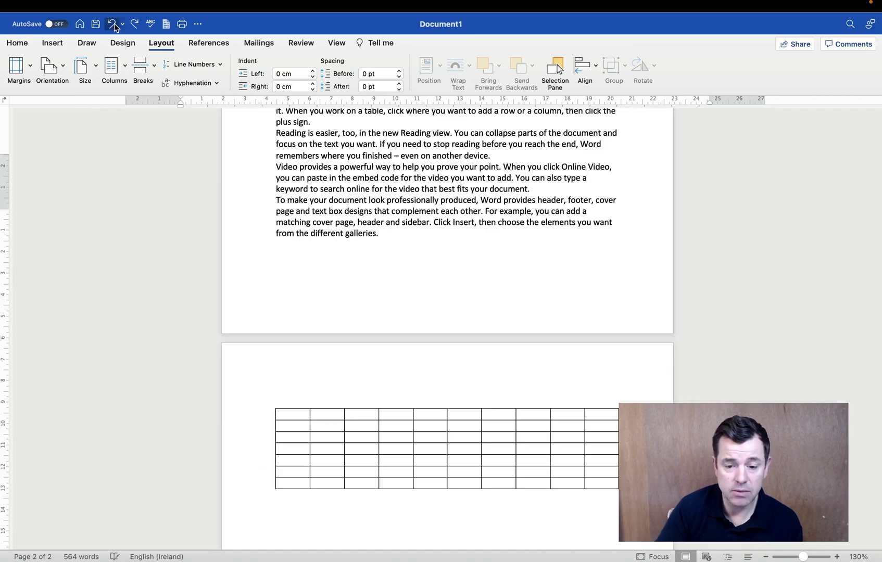
click(115, 26)
click(115, 26)
click(115, 26)
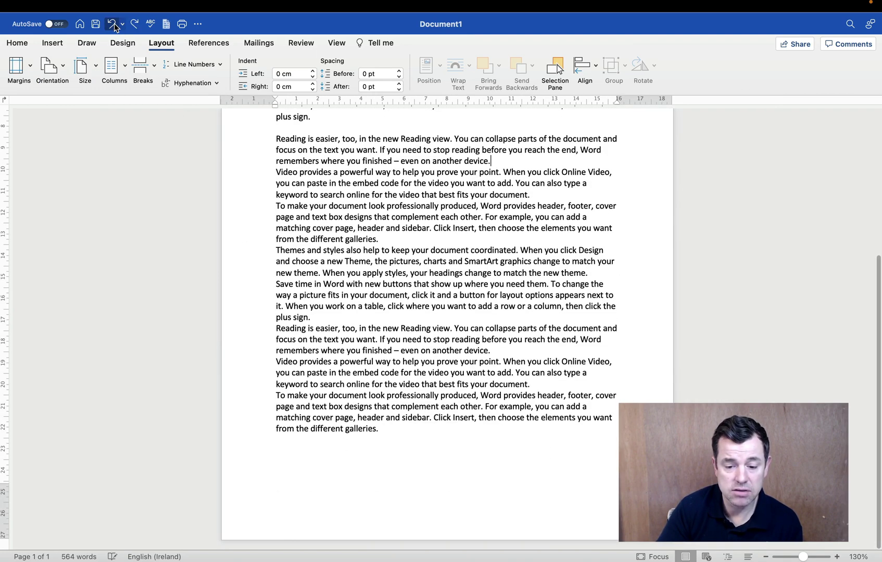
click(137, 24)
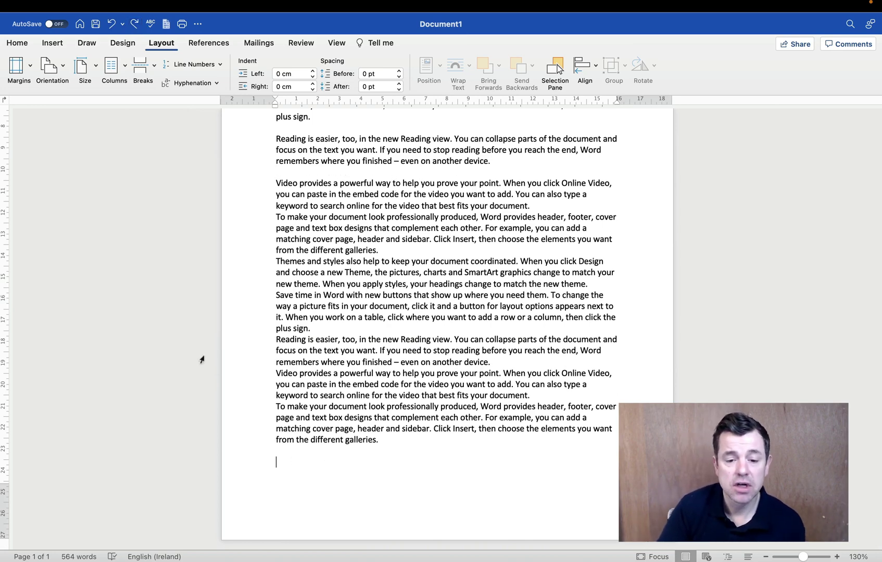
Insert a Next Page section break at the end of the text via Layout > Breaks.
click(162, 44)
click(161, 43)
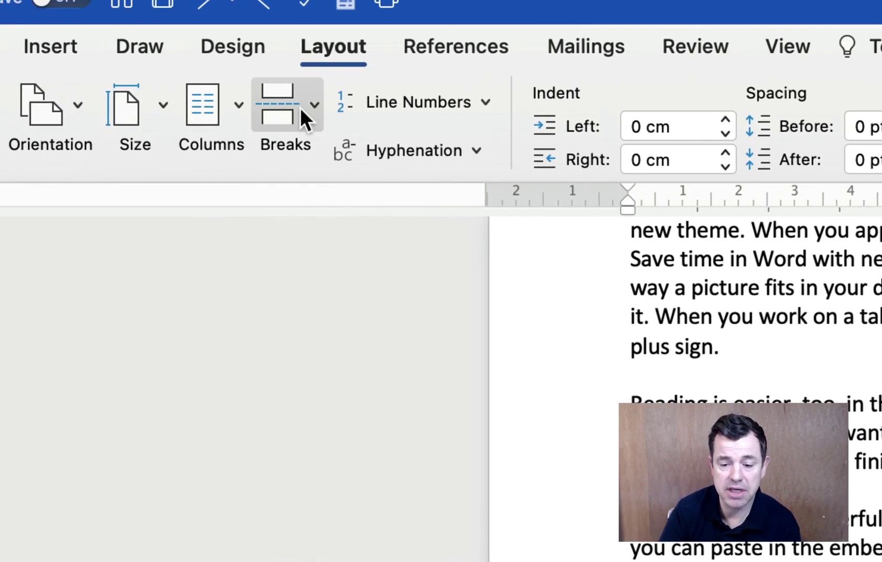
click(299, 108)
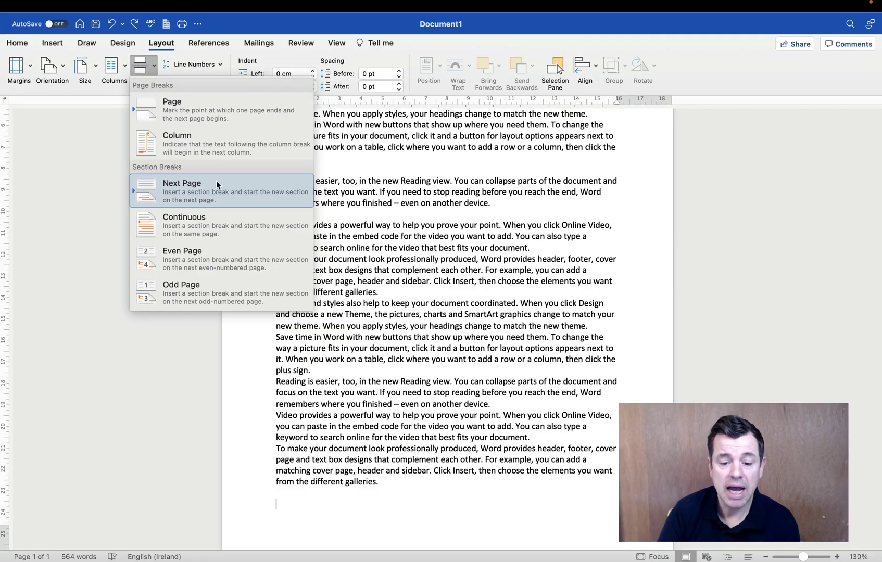
click(216, 184)
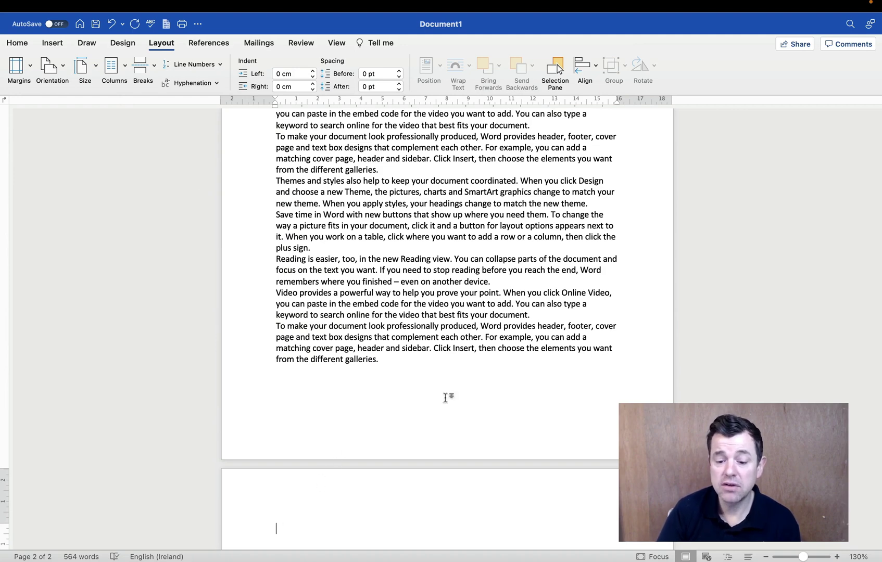
scroll(445, 398, down, 2)
scroll(445, 397, up, 2)
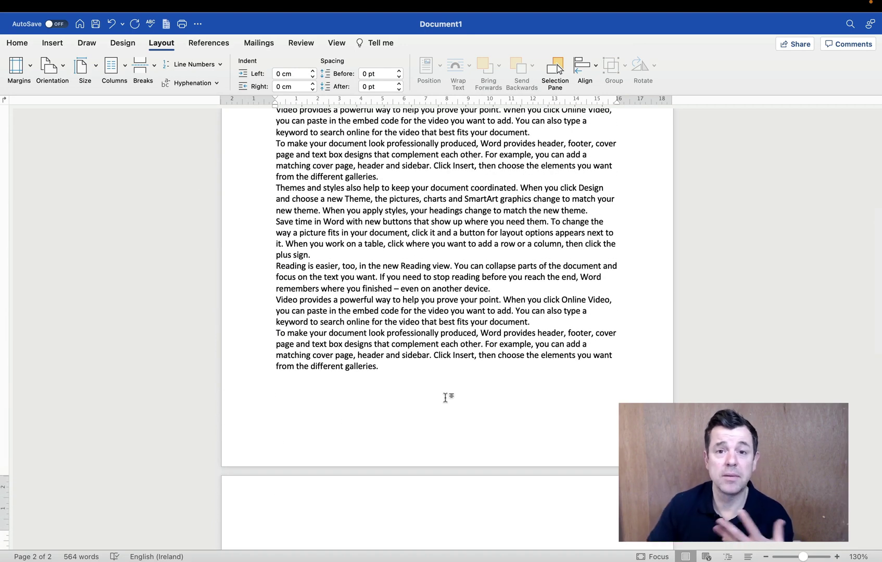
scroll(445, 397, down, 2)
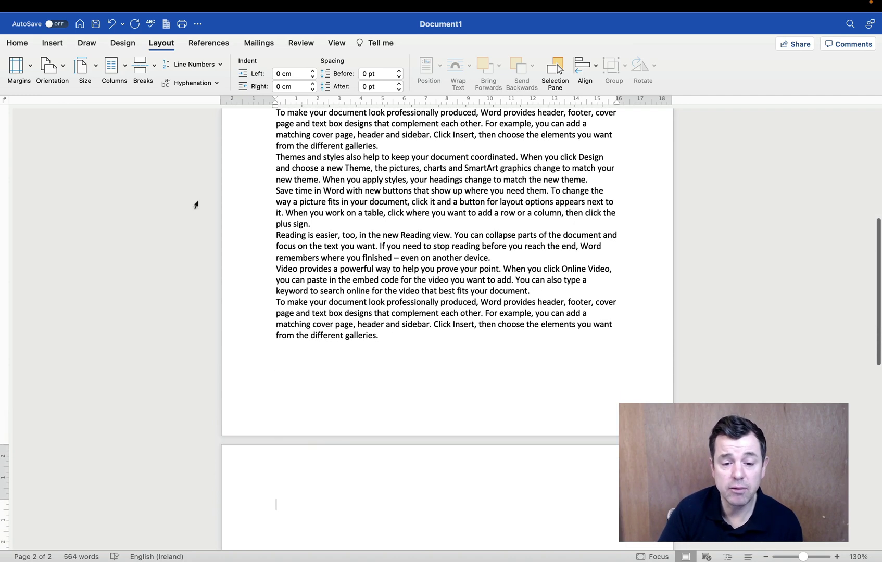
click(24, 43)
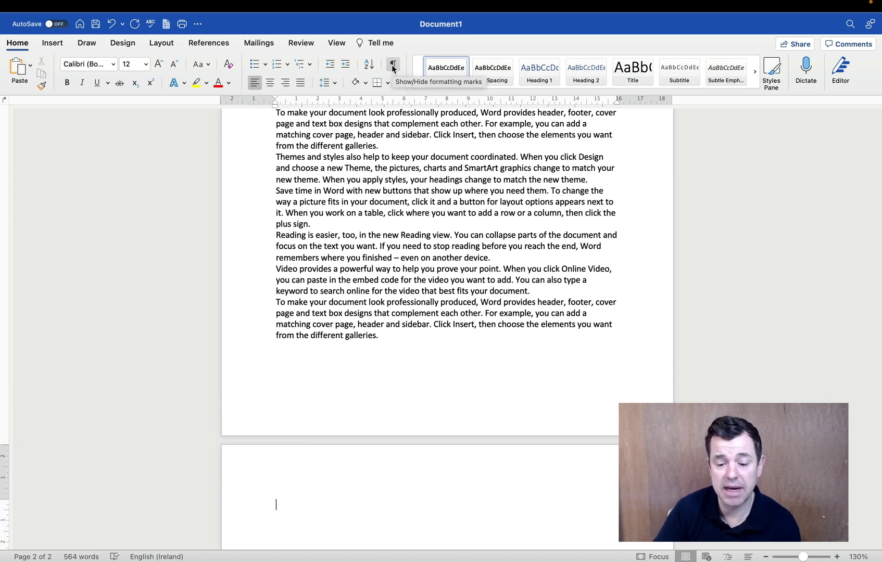
click(393, 64)
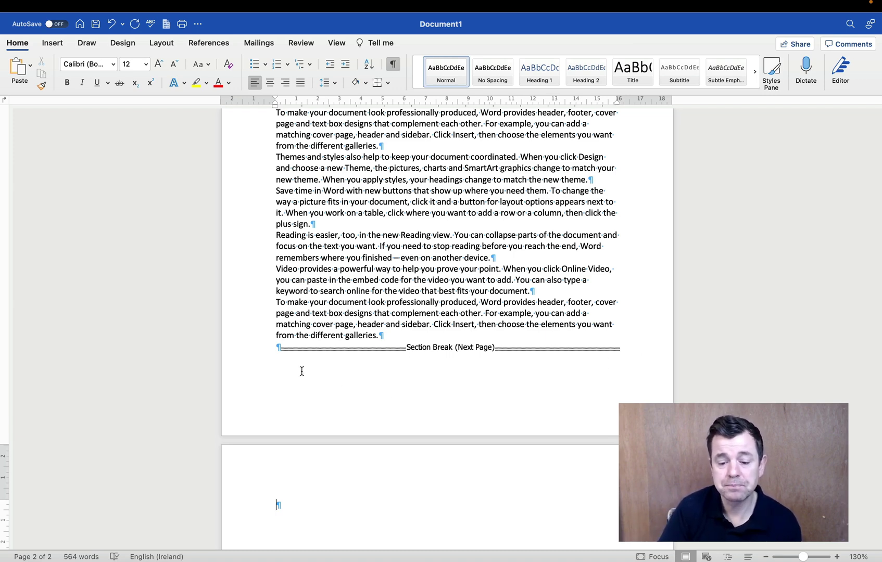
click(393, 64)
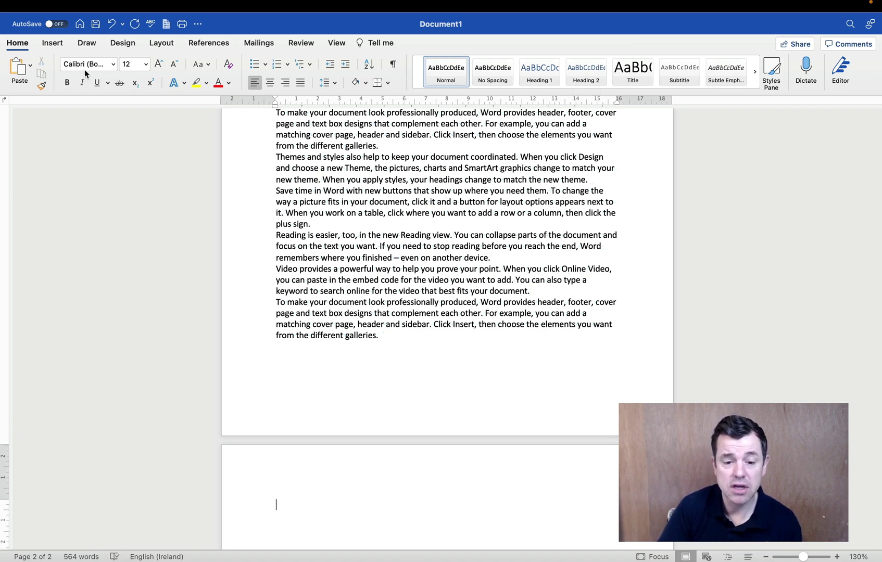
click(160, 43)
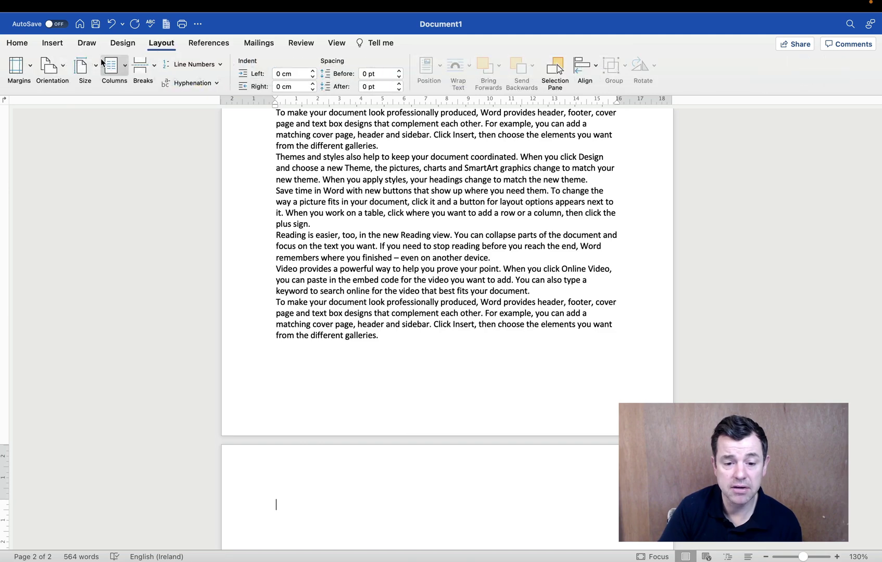
Set the second section's orientation to Landscape.
click(51, 66)
click(69, 116)
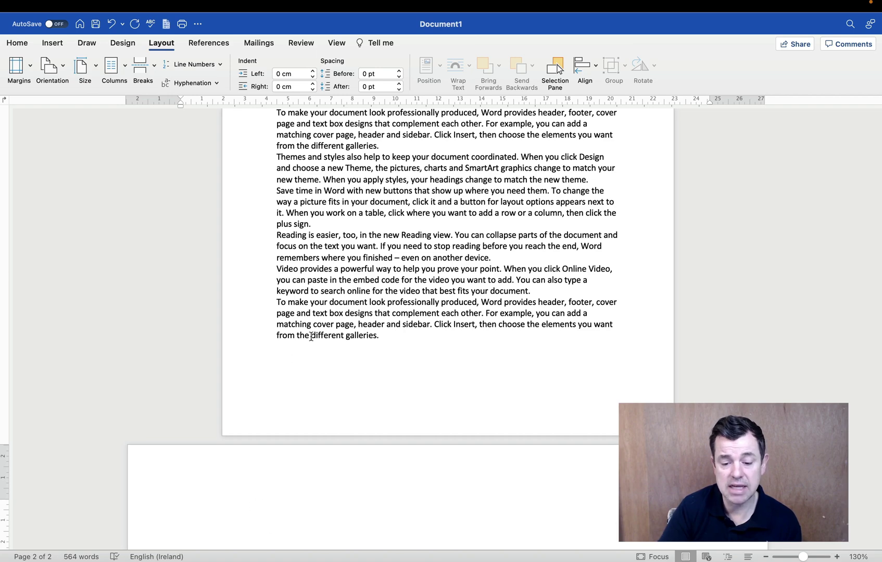
Insert a 10 by 7 table on landscape page 2.
click(52, 43)
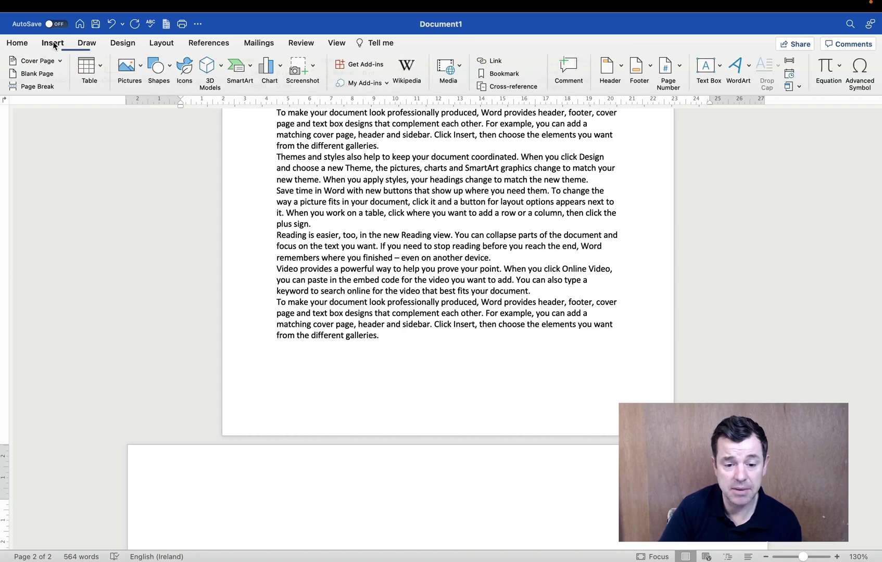
click(87, 65)
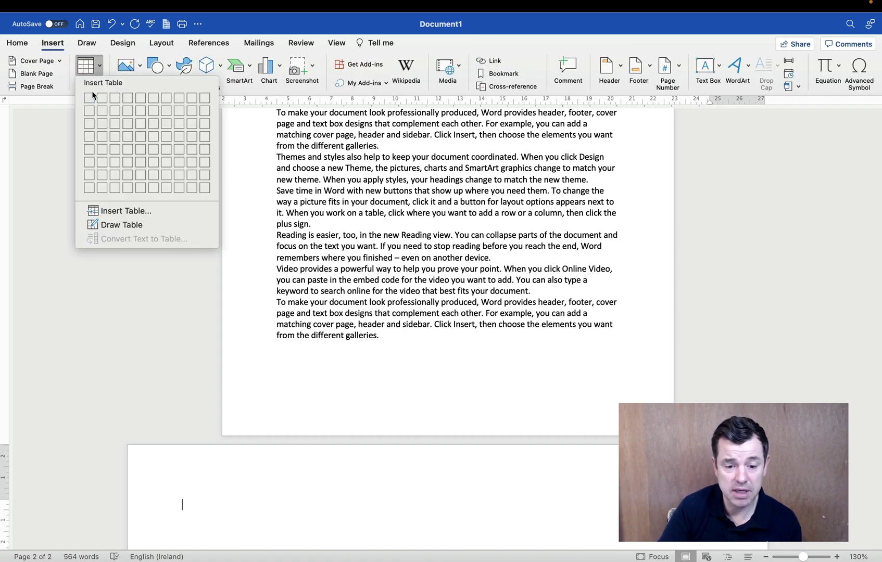
click(198, 178)
scroll(476, 404, down, 6)
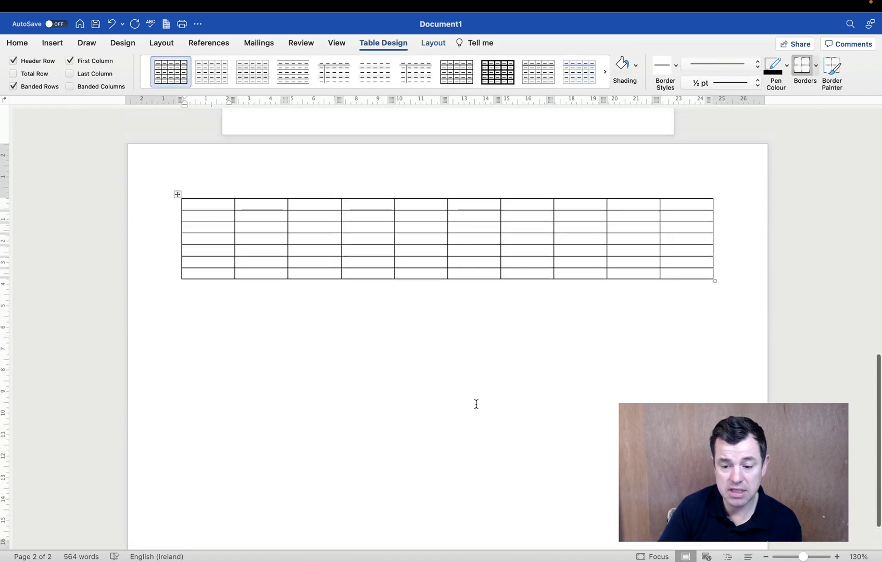
Select the whole table and set its row height to 0.7 cm in Table Layout.
click(178, 194)
click(436, 45)
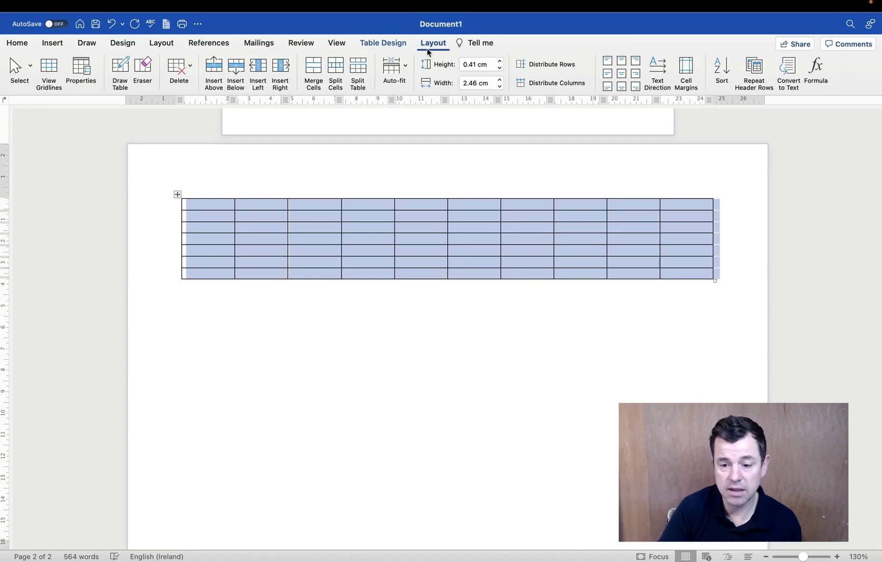
click(495, 61)
text(0.7)
key(Return)
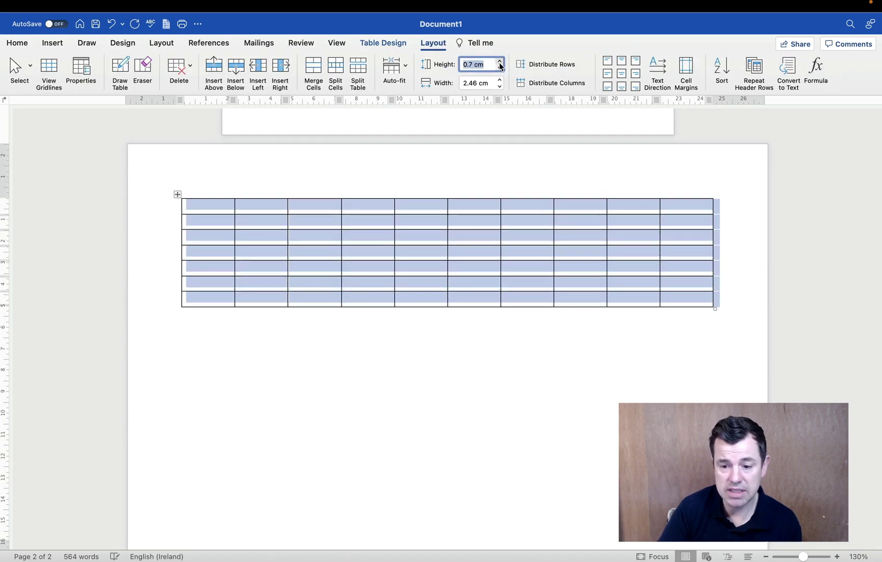
Raise the row height stepwise to 2.1 cm, then deselect the table.
click(500, 62)
click(499, 62)
click(500, 62)
click(500, 62)
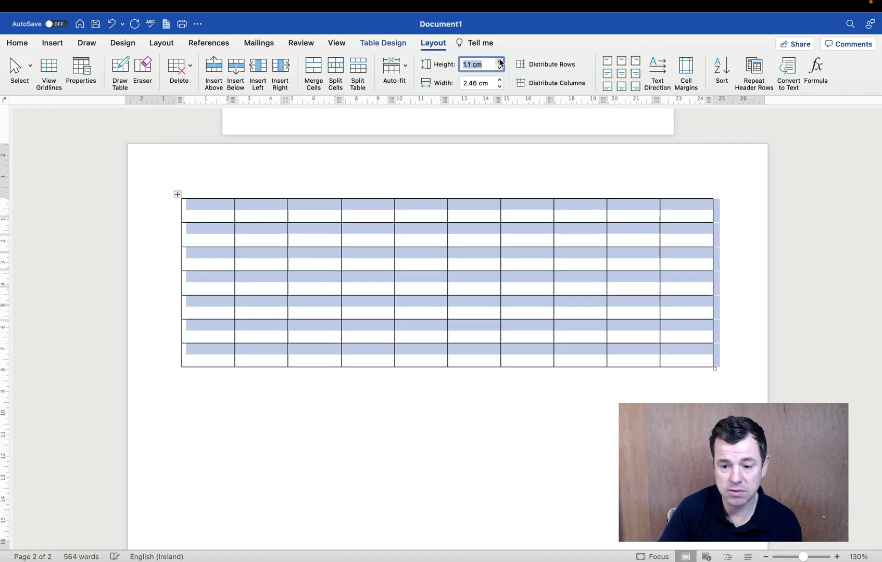
click(500, 62)
click(500, 62)
click(500, 62)
click(500, 62)
click(500, 62)
click(500, 62)
click(500, 62)
click(500, 62)
click(500, 62)
click(500, 62)
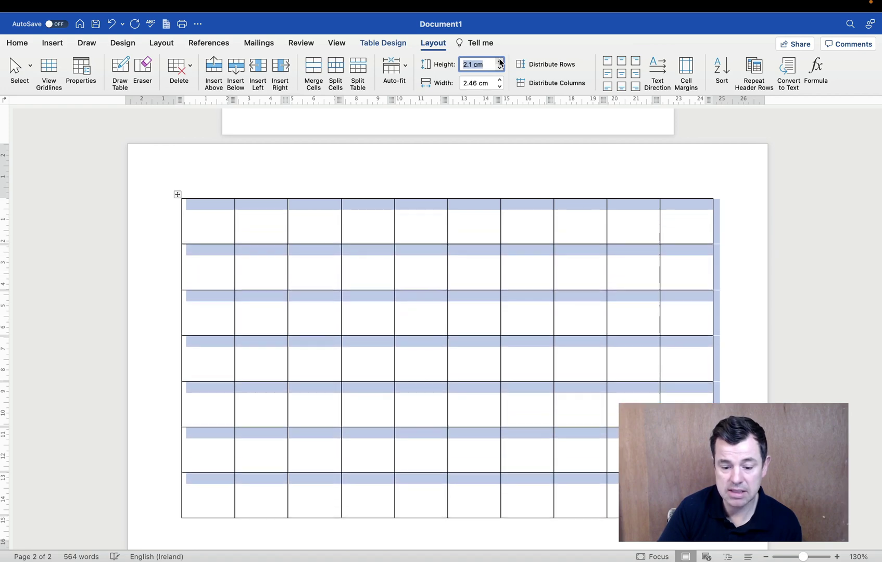
scroll(479, 193, up, 10)
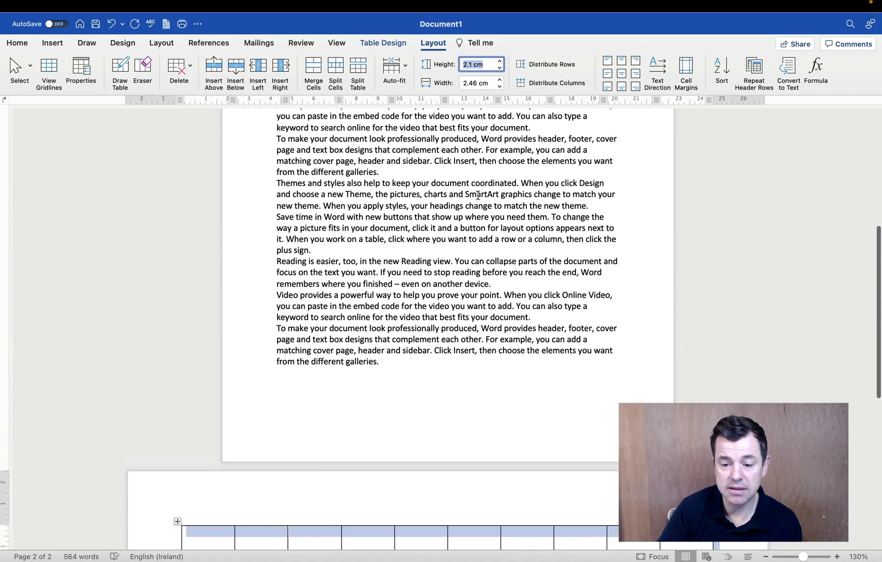
scroll(478, 194, down, 10)
scroll(521, 234, down, 2)
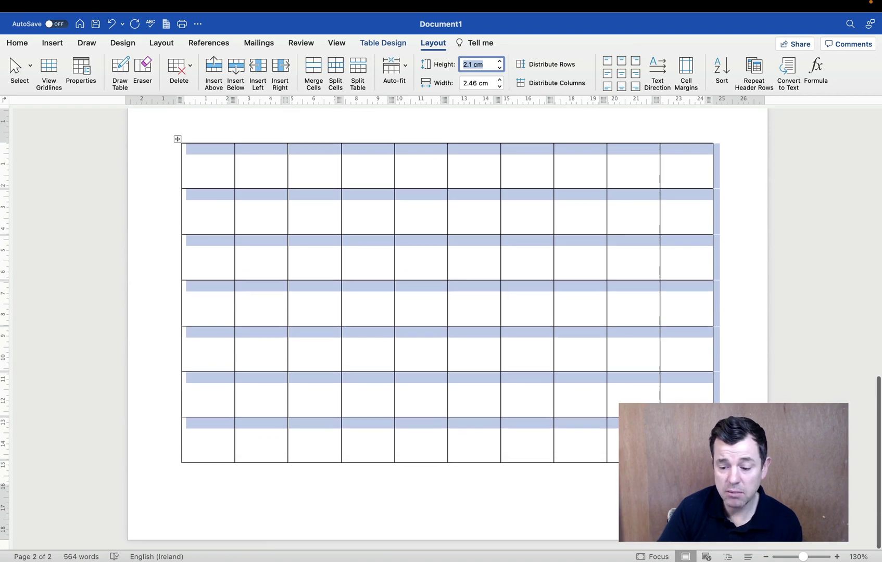
click(652, 399)
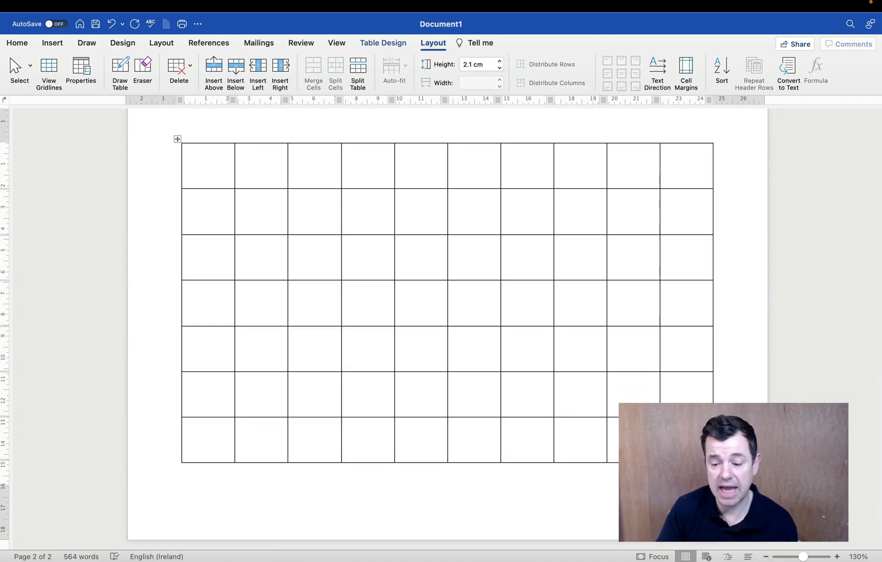
Insert a Next Page section break below the table via Layout > Breaks.
double_click(222, 492)
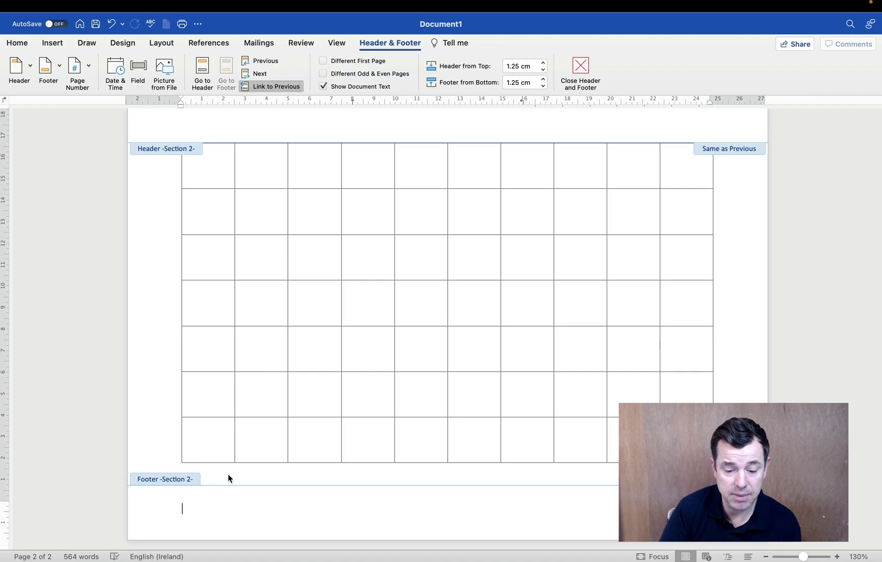
double_click(224, 470)
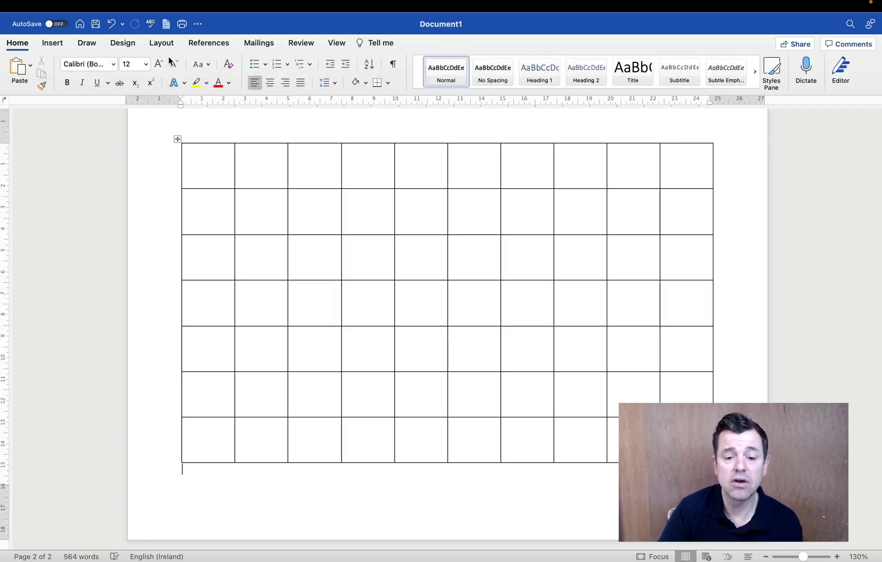
click(158, 43)
click(143, 67)
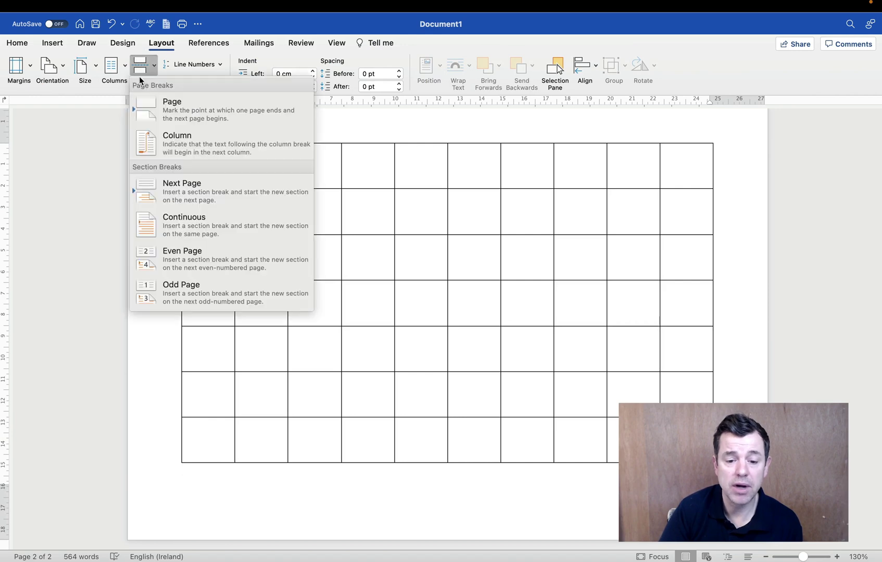
click(196, 186)
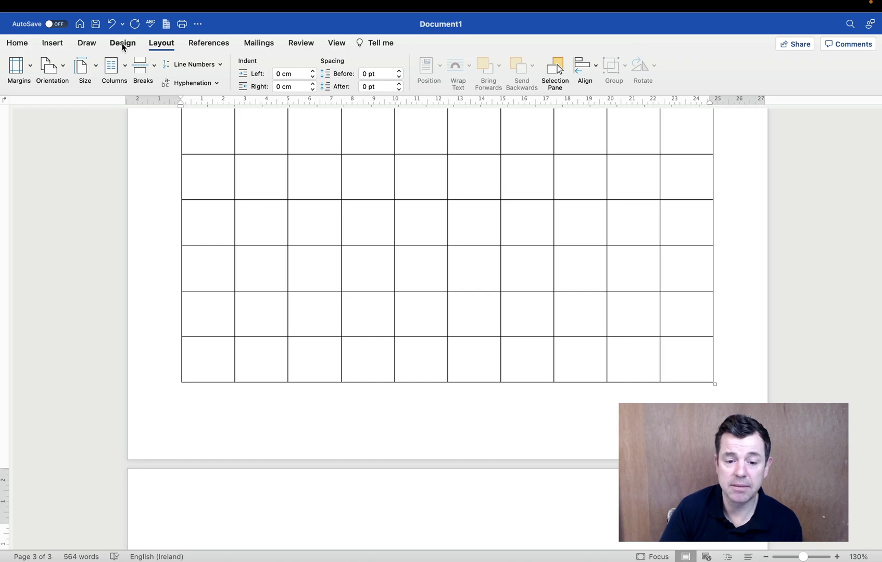
click(50, 67)
Set the third page to Portrait and scroll through the pages to check orientations.
click(80, 93)
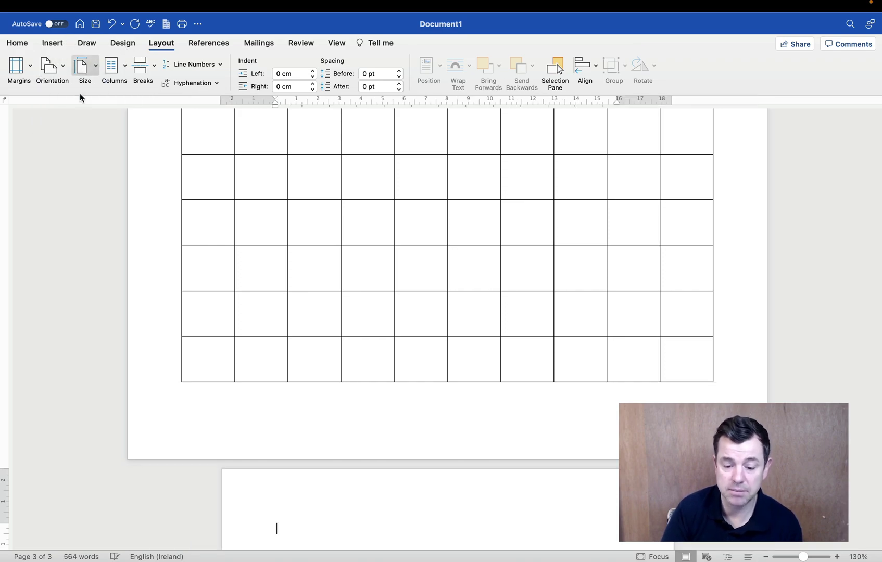
scroll(274, 152, up, 10)
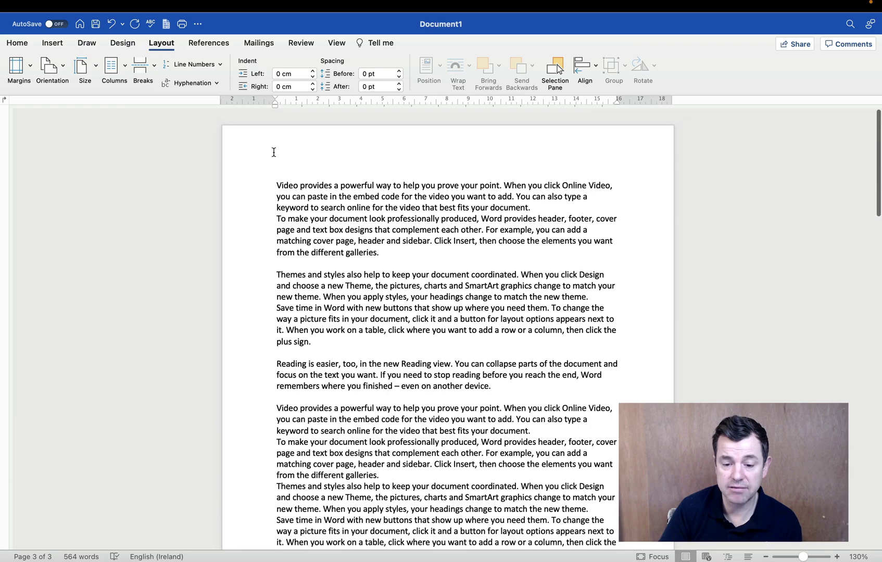
scroll(274, 152, down, 10)
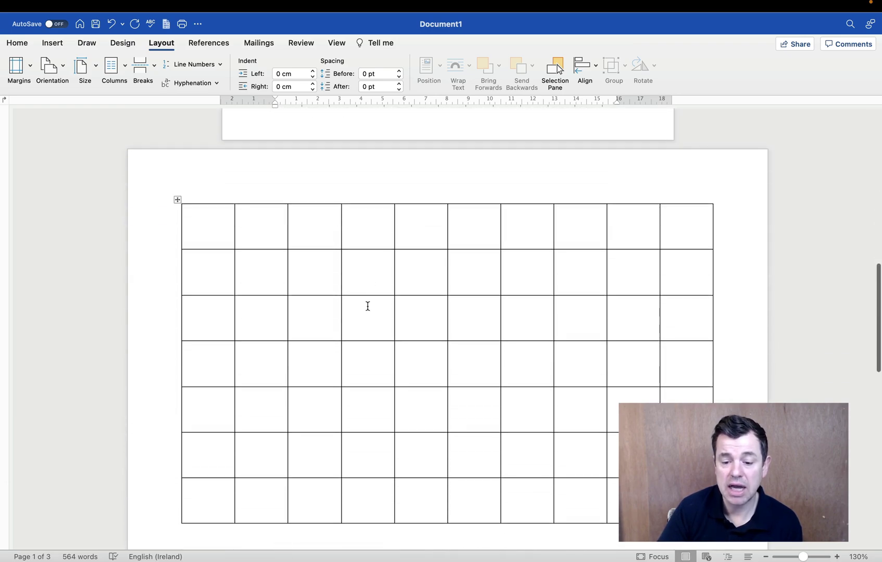
scroll(368, 306, down, 3)
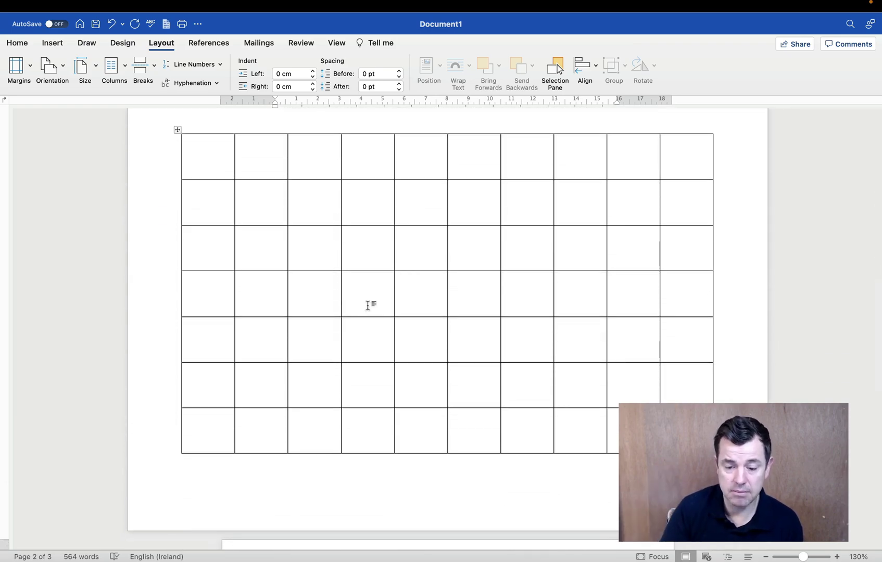
scroll(367, 306, up, 10)
scroll(367, 306, down, 10)
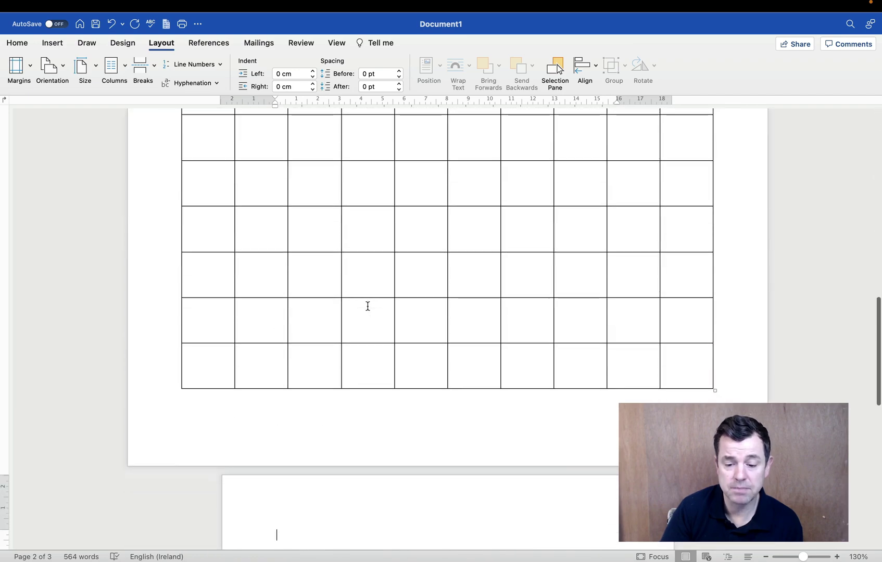
scroll(368, 306, down, 10)
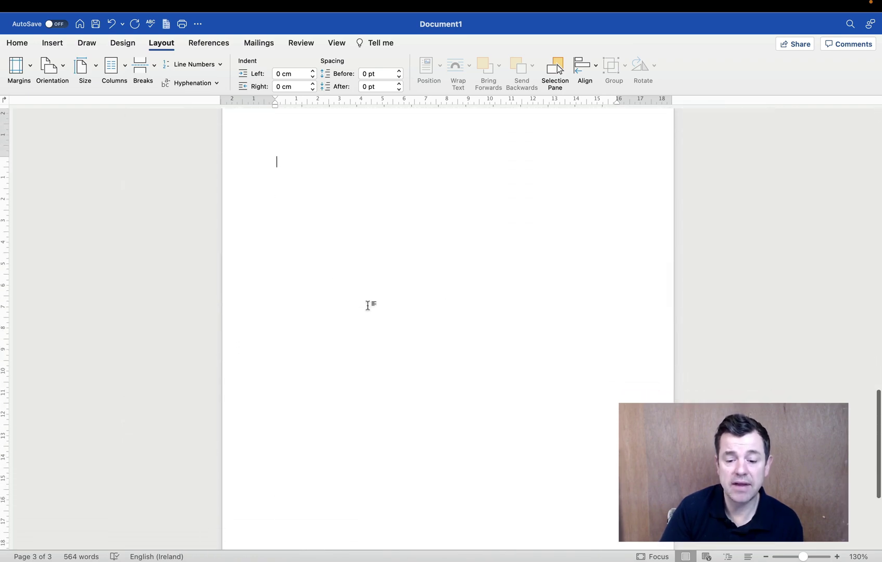
scroll(368, 306, up, 10)
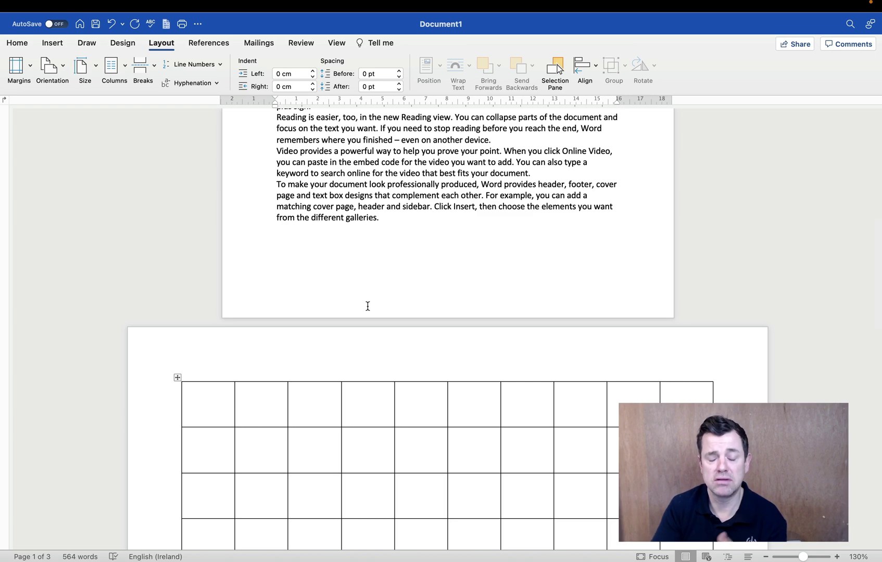
Place the caret after 'galleries.' and scroll down through the document.
scroll(367, 306, down, 2)
scroll(367, 306, up, 4)
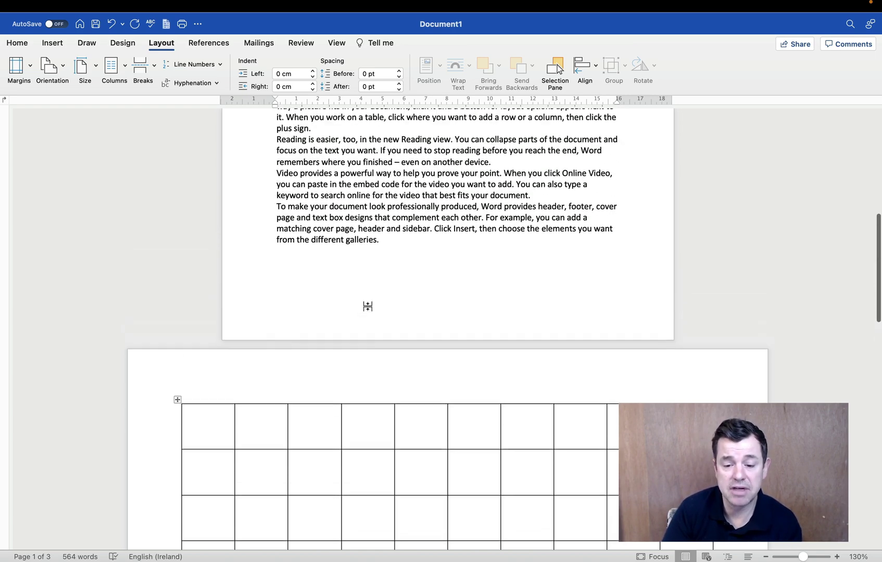
click(413, 256)
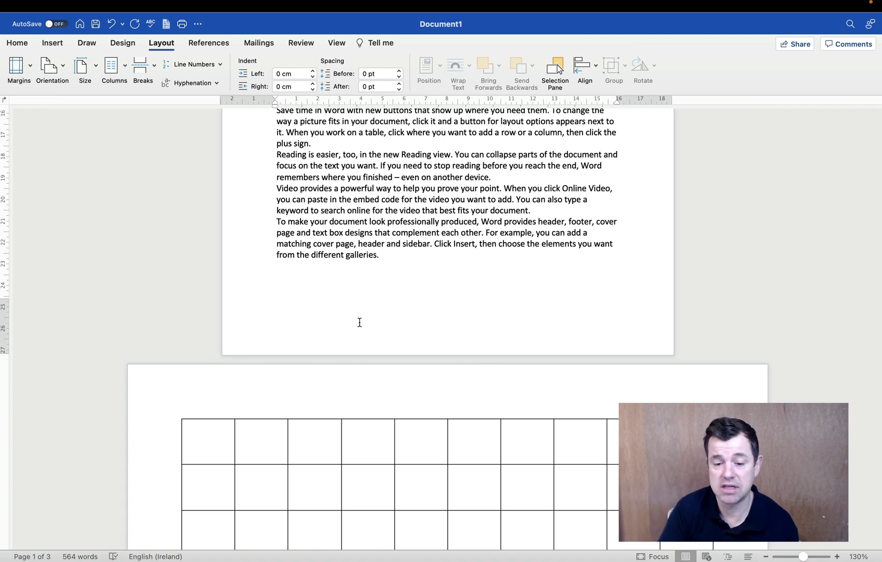
scroll(360, 322, down, 10)
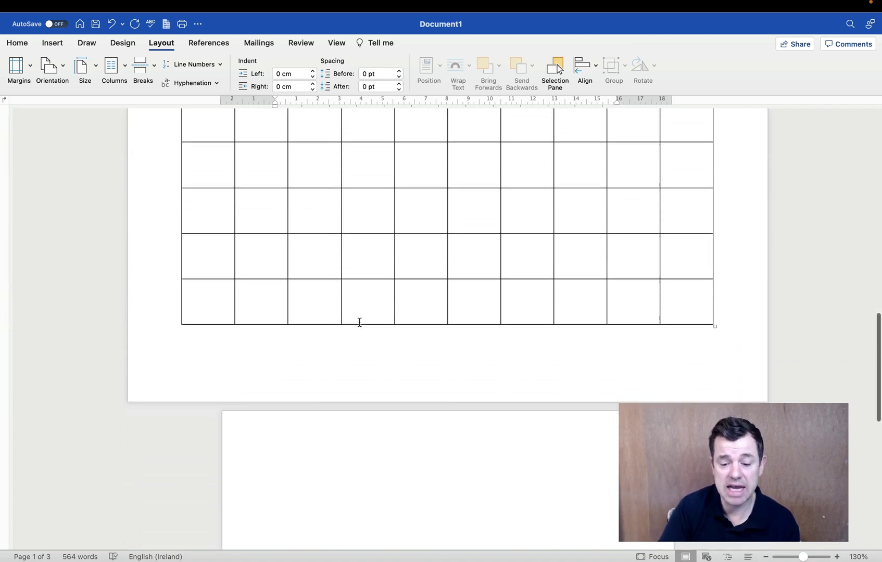
scroll(359, 323, down, 3)
Generate six paragraphs of sample text with =rand(6) at the top of page 3.
click(343, 313)
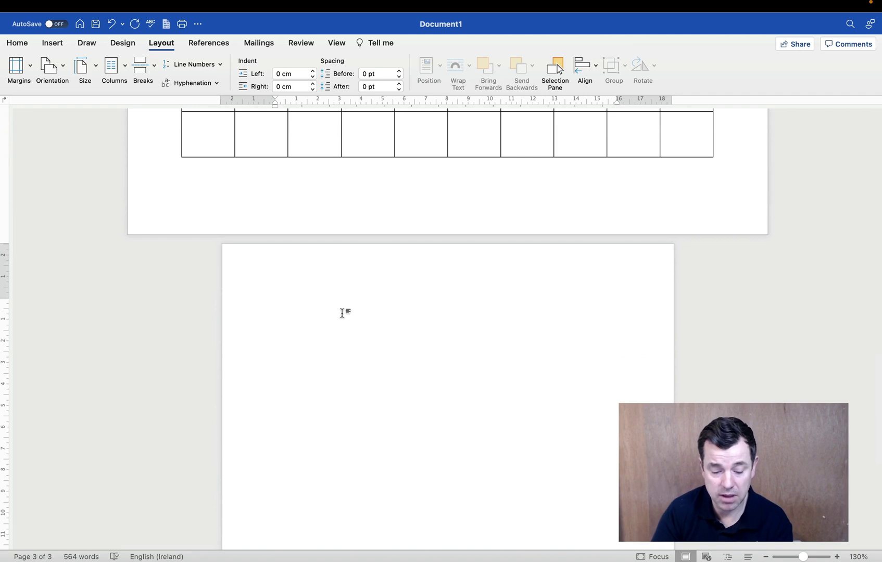
text(=ra)
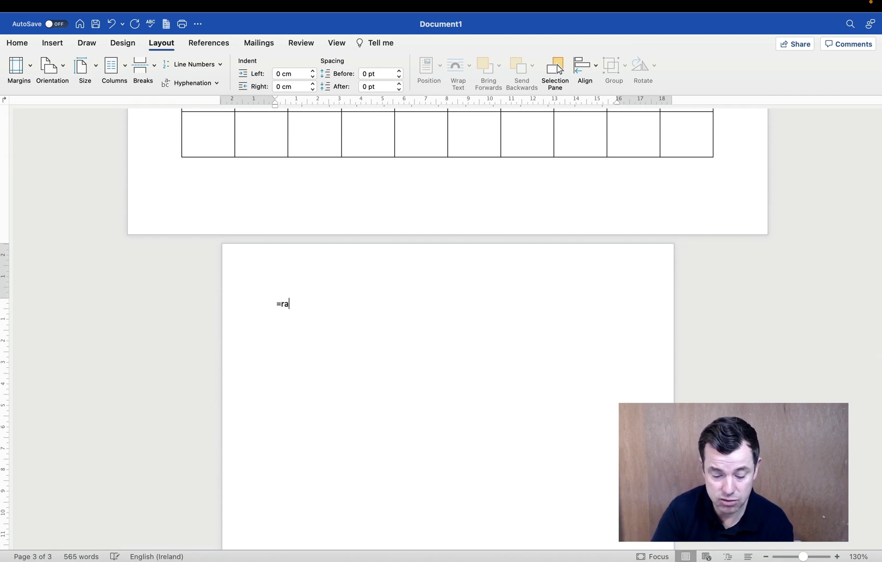
text(nd(6))
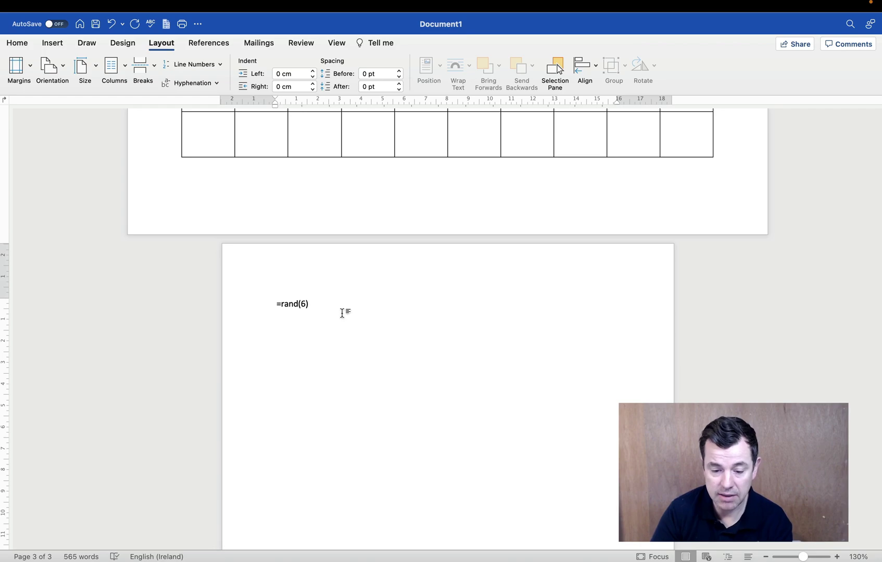
key(Return)
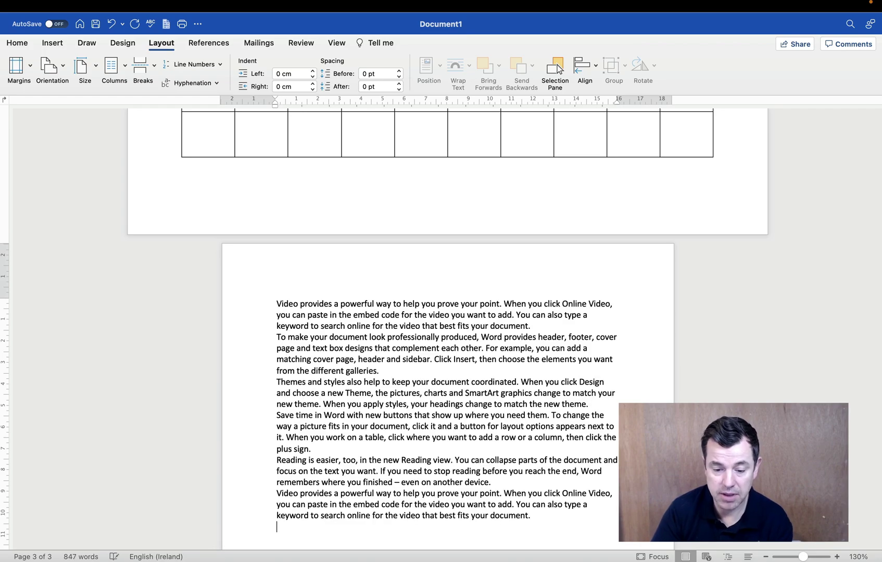
scroll(720, 401, up, 2)
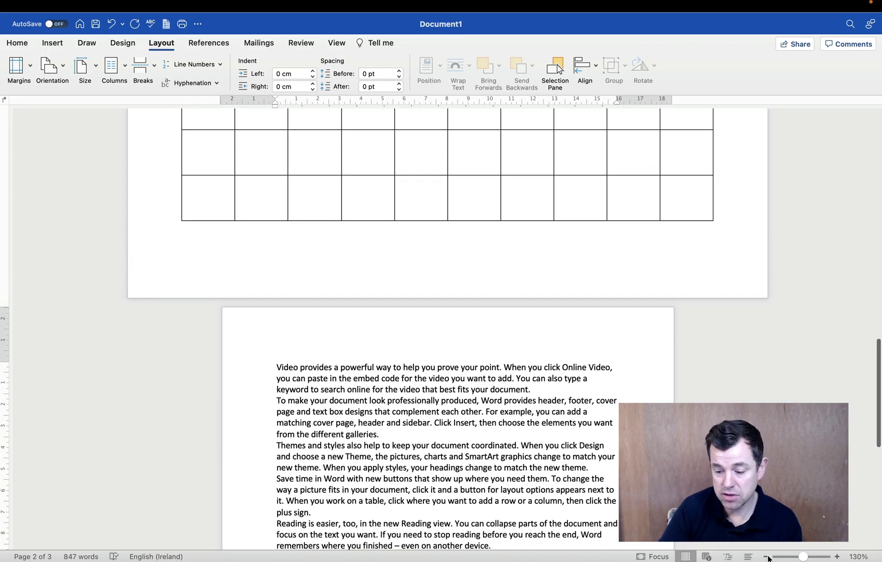
scroll(654, 381, down, 5)
scroll(654, 381, up, 10)
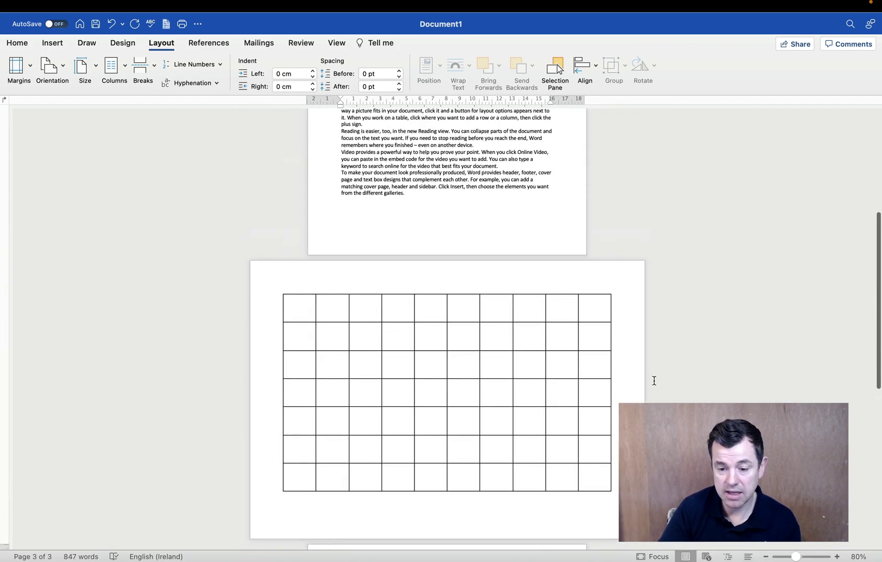
scroll(654, 382, down, 5)
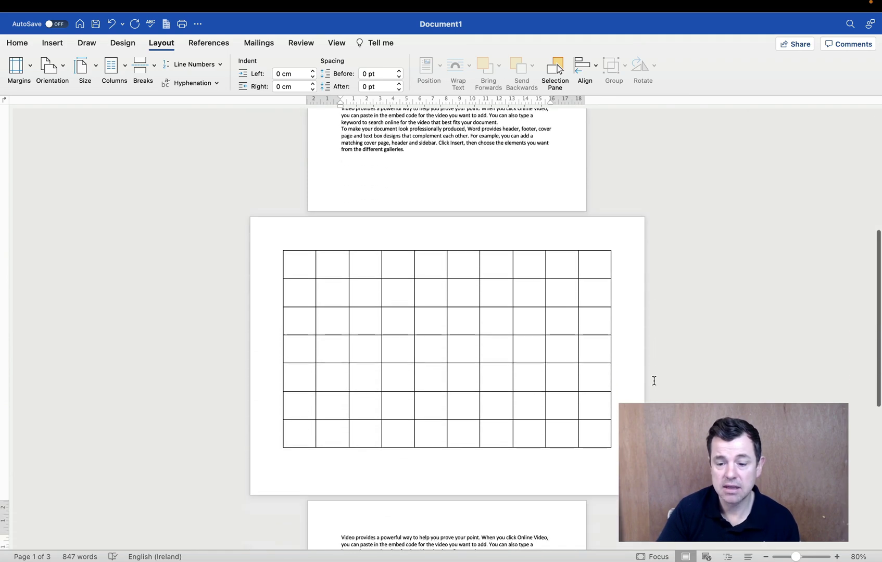
scroll(654, 381, down, 5)
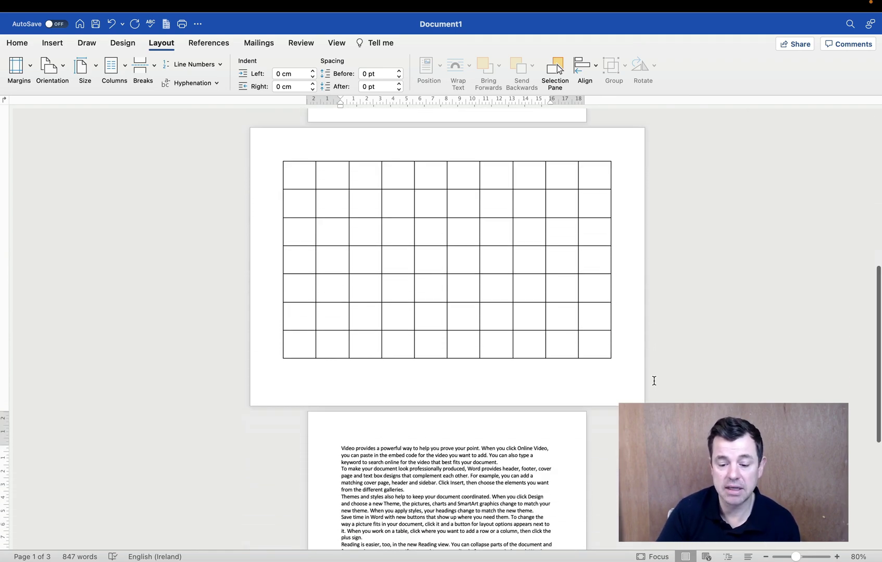
scroll(655, 381, up, 6)
scroll(655, 381, up, 2)
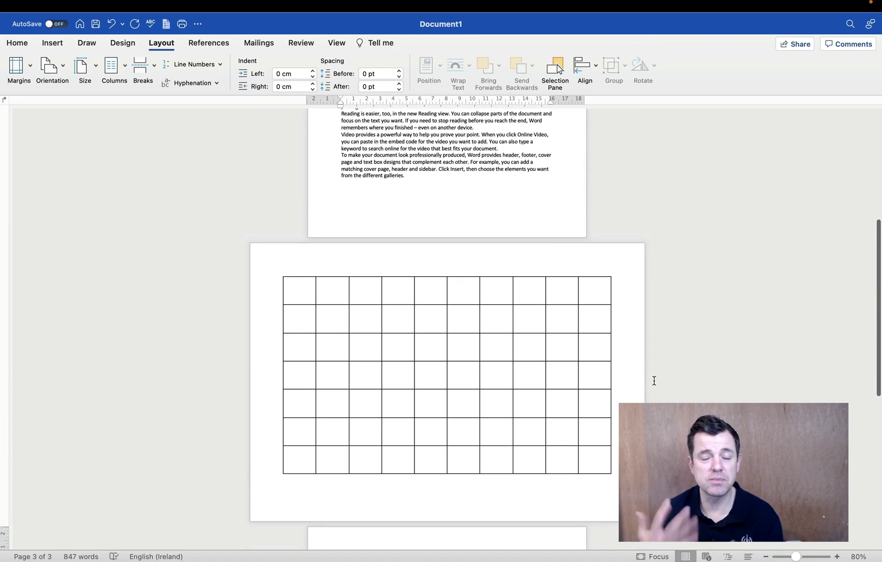